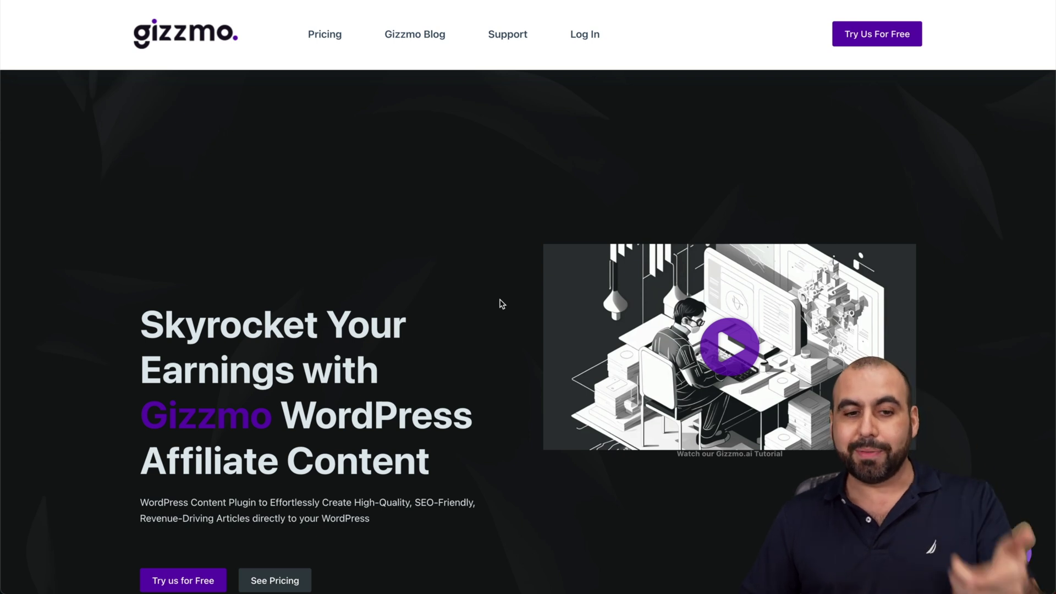
- Jump to the Gizmo dashboard's pricing plans section and scroll through the plans
click(319, 41)
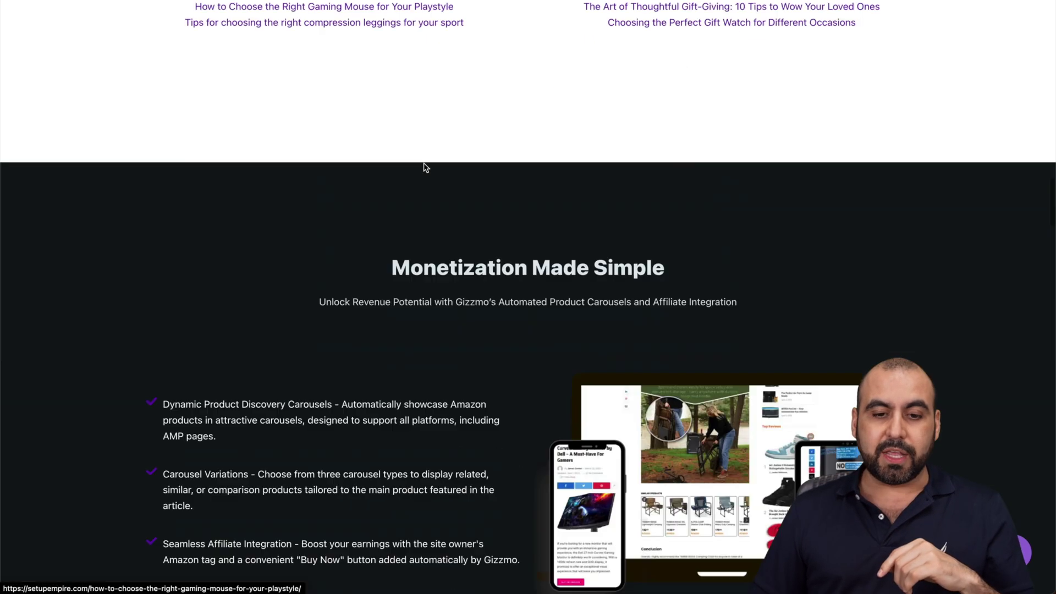
scroll(456, 308, down, 5)
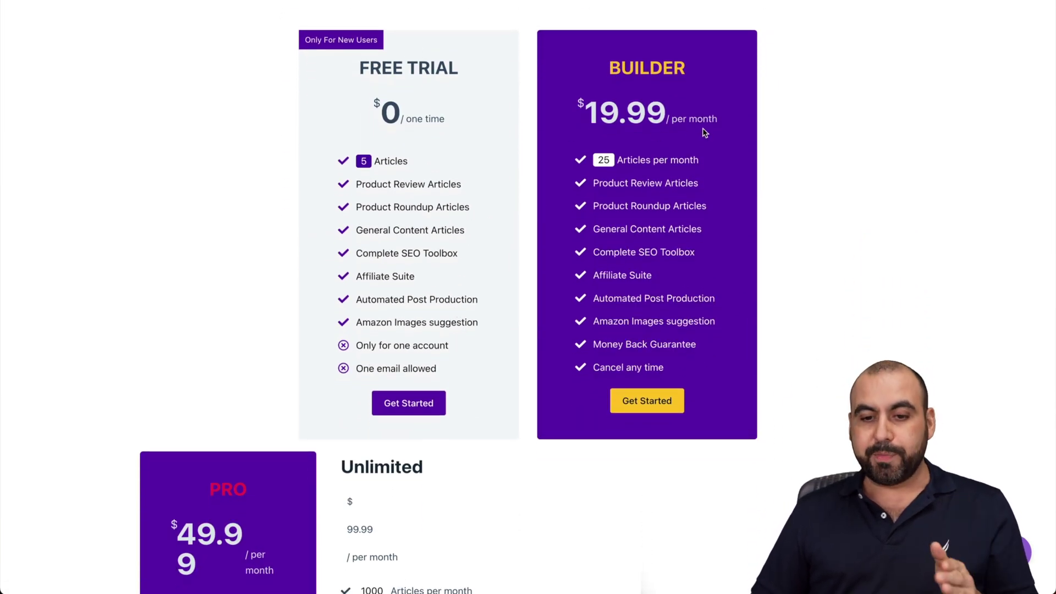
scroll(700, 165, down, 5)
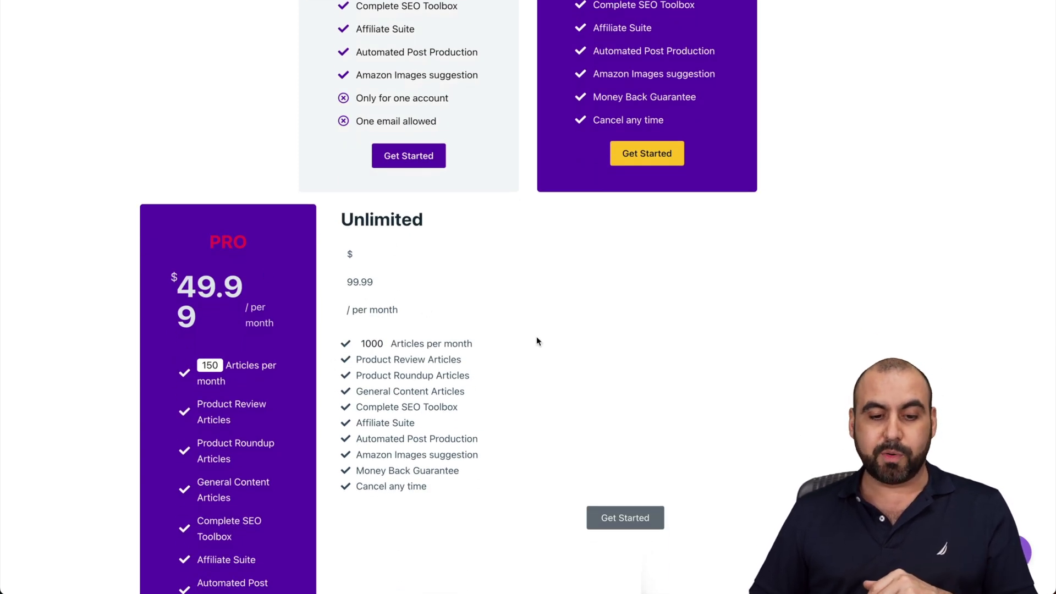
scroll(536, 341, up, 20)
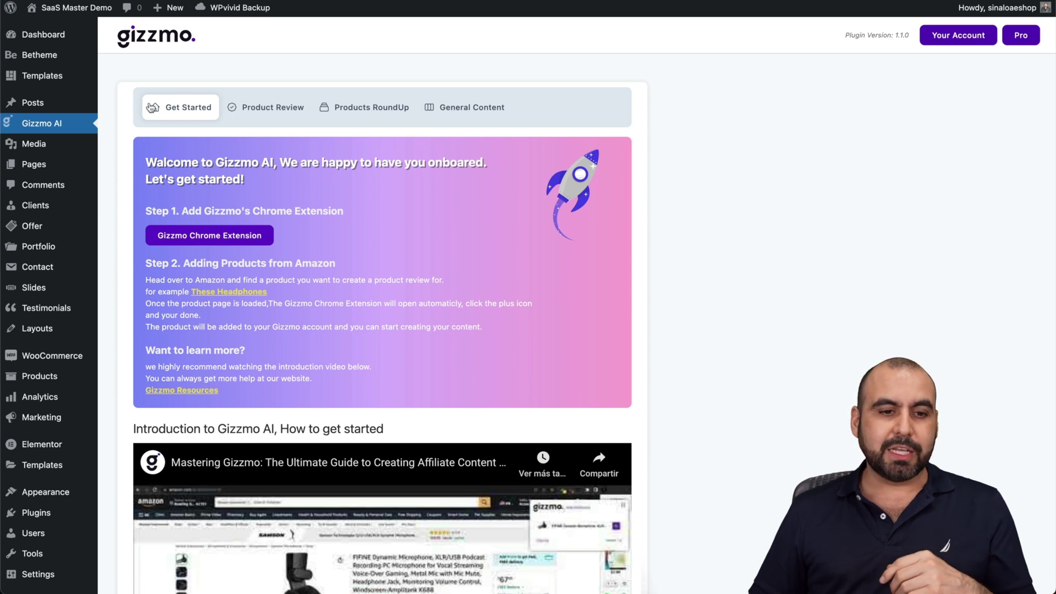
- Switch to Gizmo AI's Product Review section and look over the five imported tablet products
scroll(313, 198, down, 5)
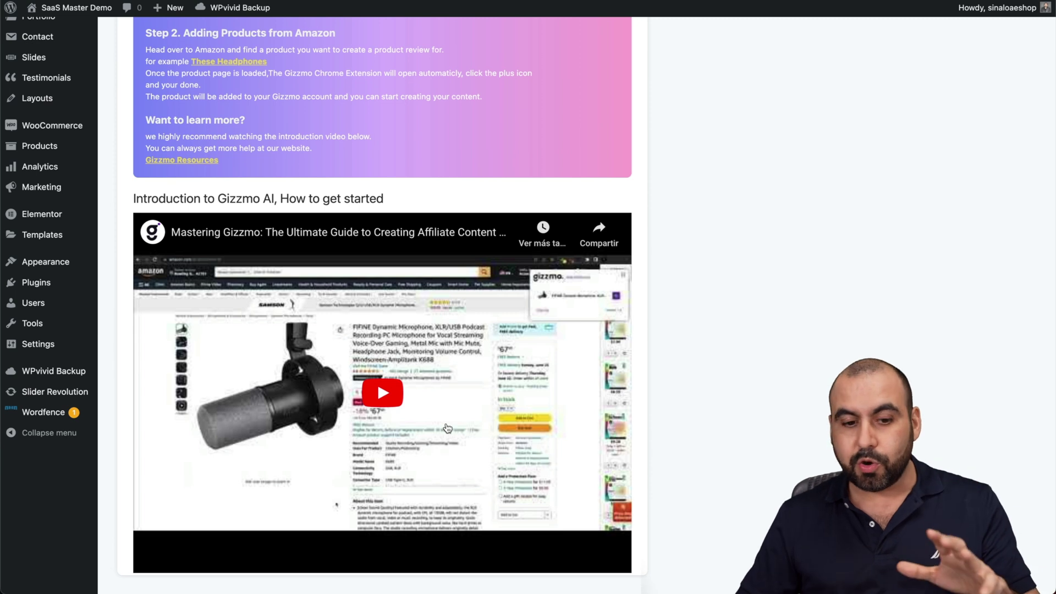
scroll(447, 428, up, 5)
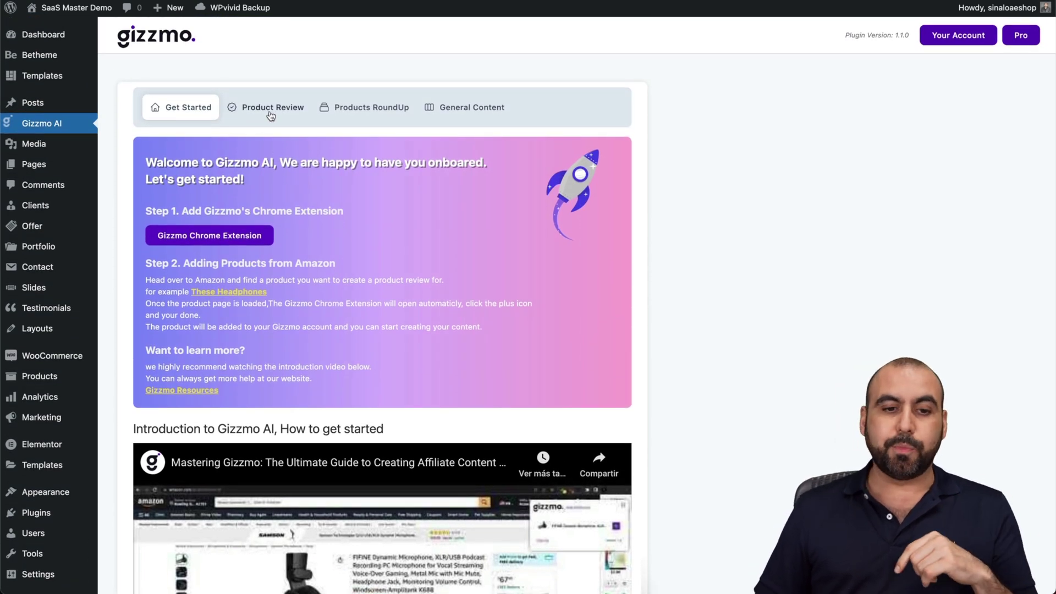
click(270, 108)
scroll(306, 279, down, 3)
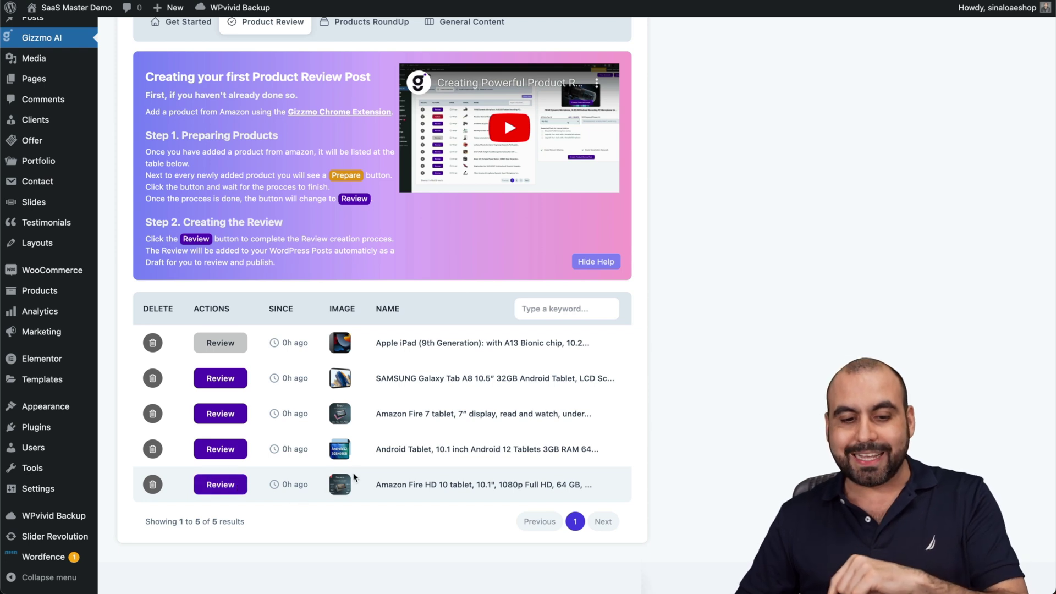
scroll(278, 428, up, 1)
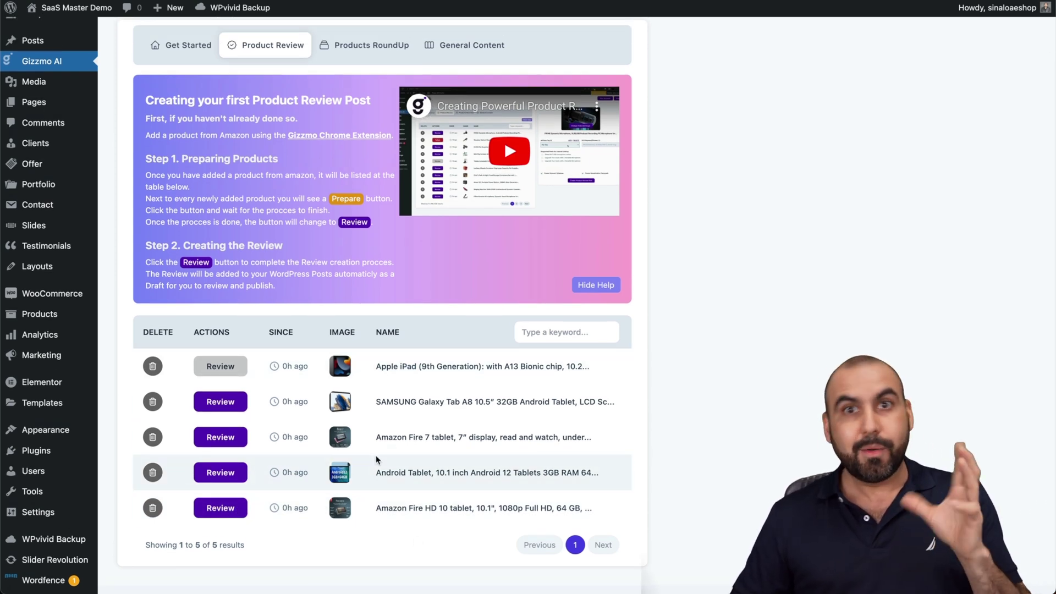
scroll(376, 459, up, 3)
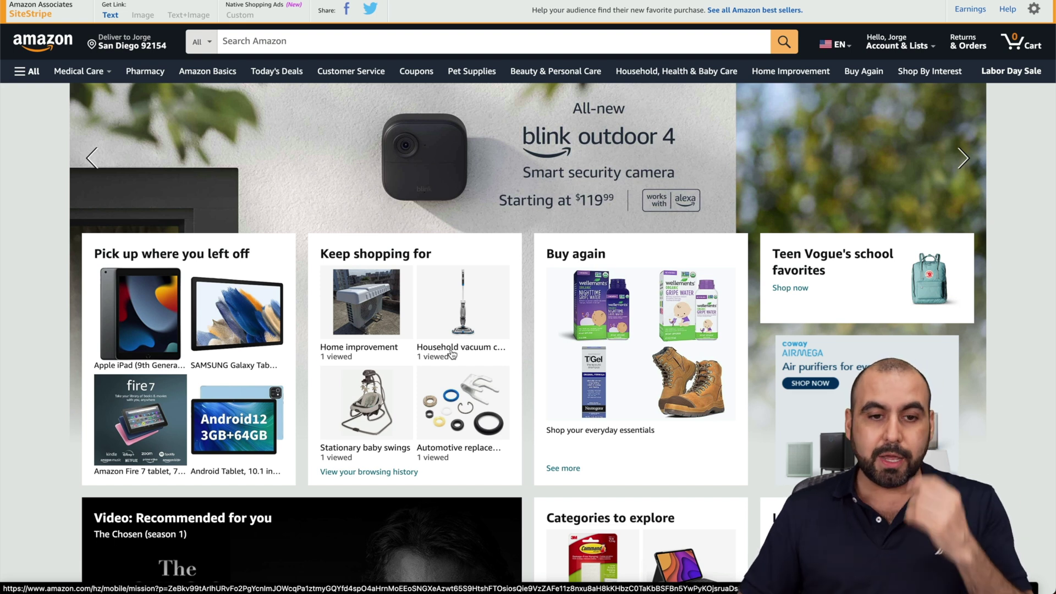
- Search Amazon for 'baby' and browse the results
click(300, 41)
text(bab)
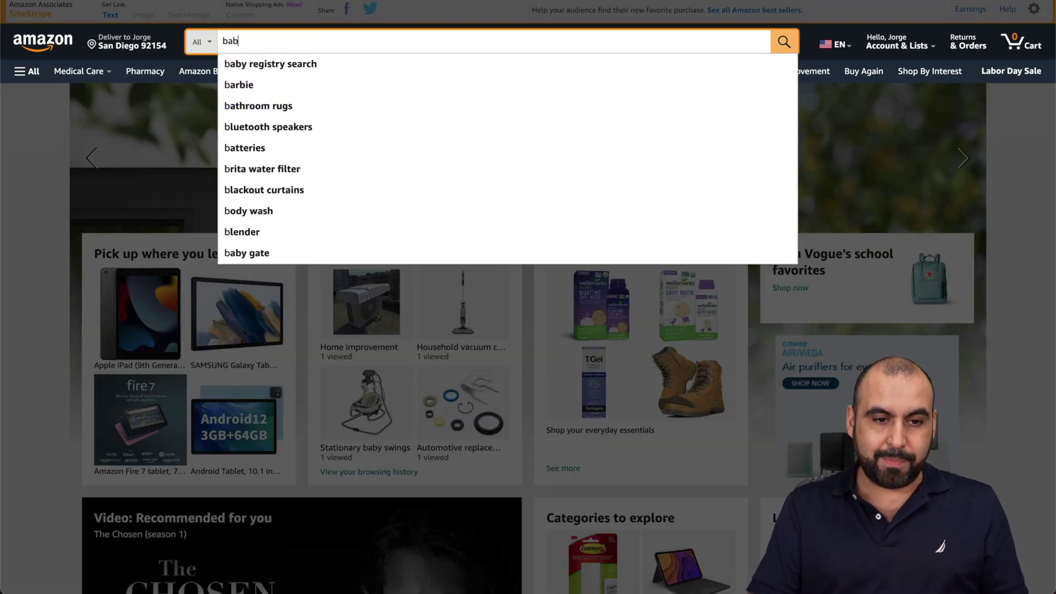
text(y)
key(Return)
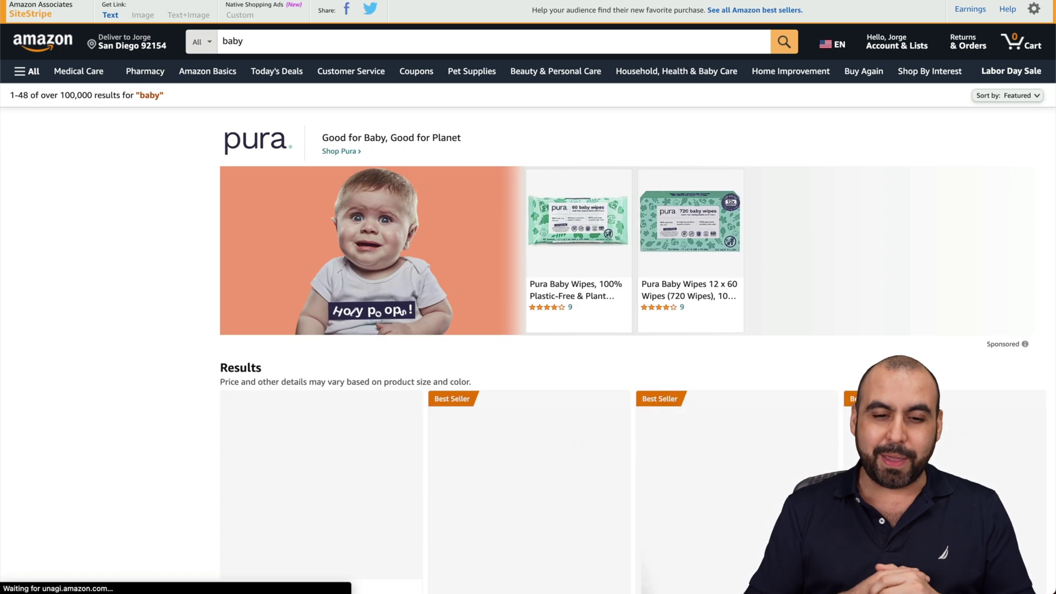
scroll(369, 174, down, 7)
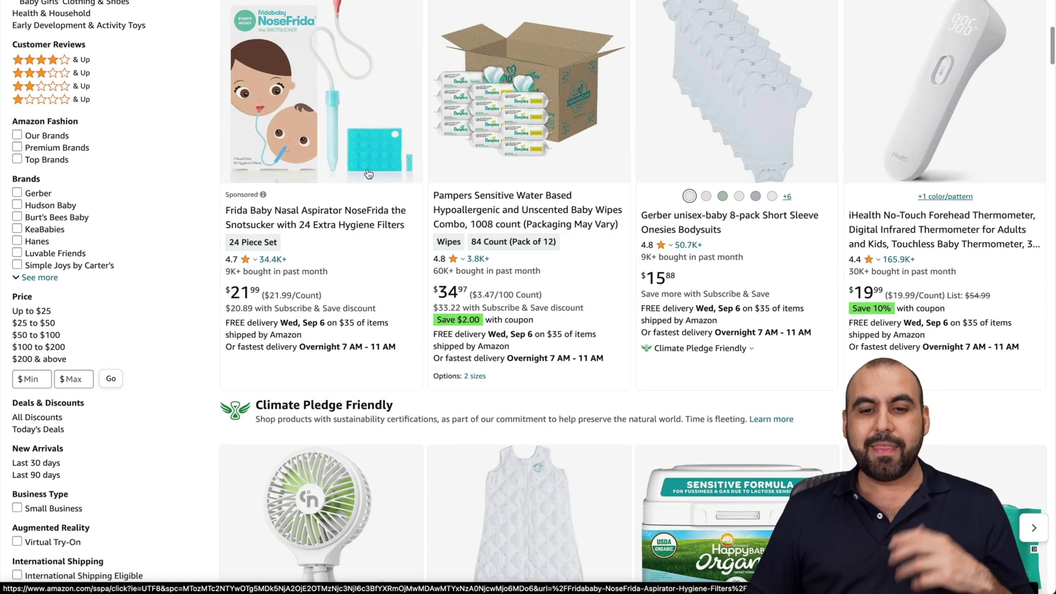
scroll(368, 174, down, 10)
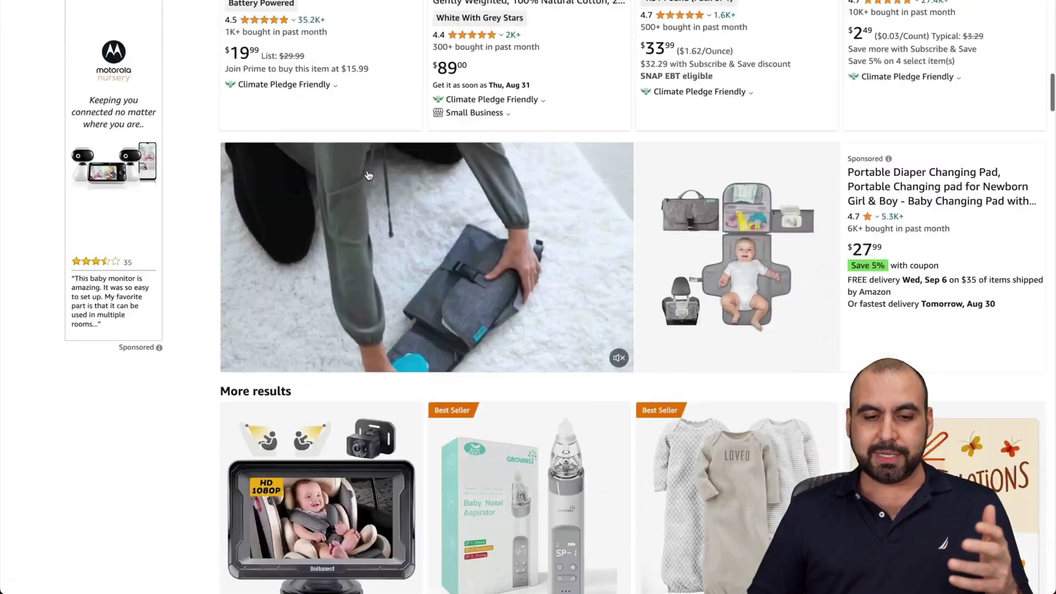
scroll(368, 174, up, 17)
- Refine the search to 'baby bottles', send Philips AVENT bottles to Gizmo, and dismiss the update notice
click(365, 44)
text(bn)
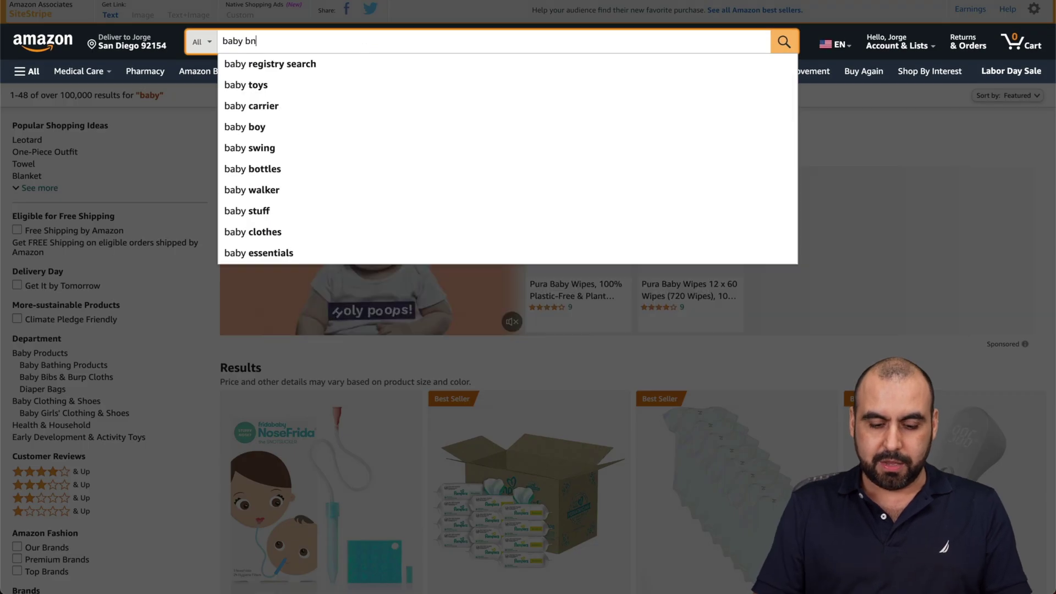
key(BackSpace)
text(o)
key(BackSpace)
text(ott)
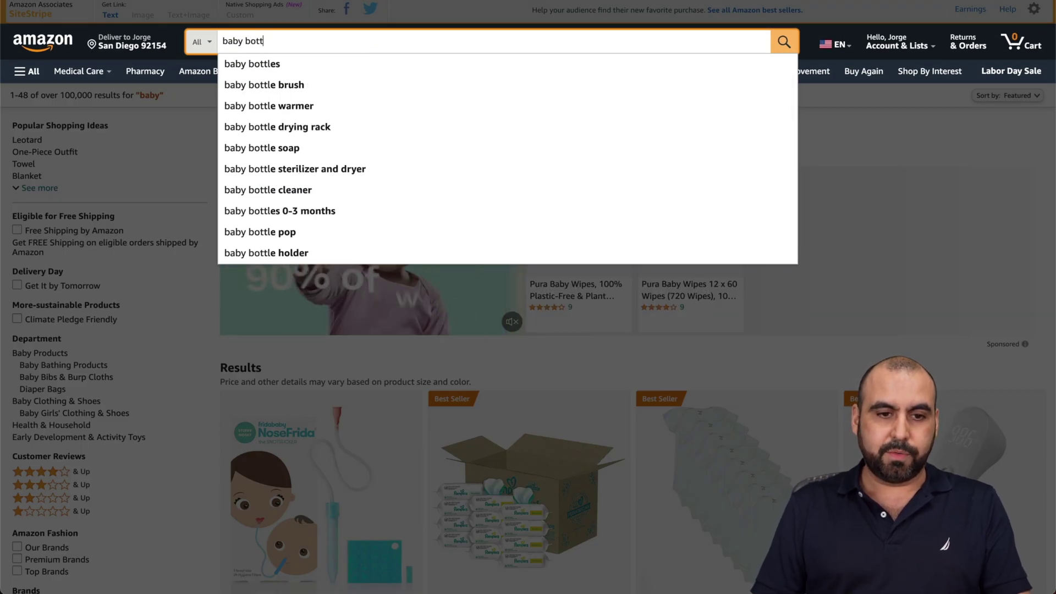
text(les)
key(Return)
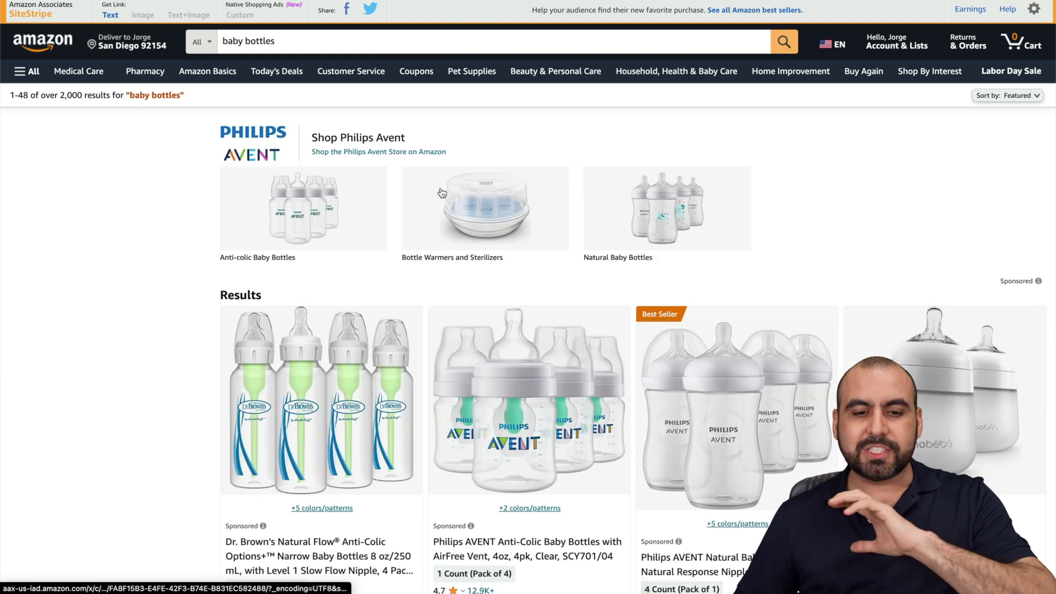
scroll(442, 193, down, 4)
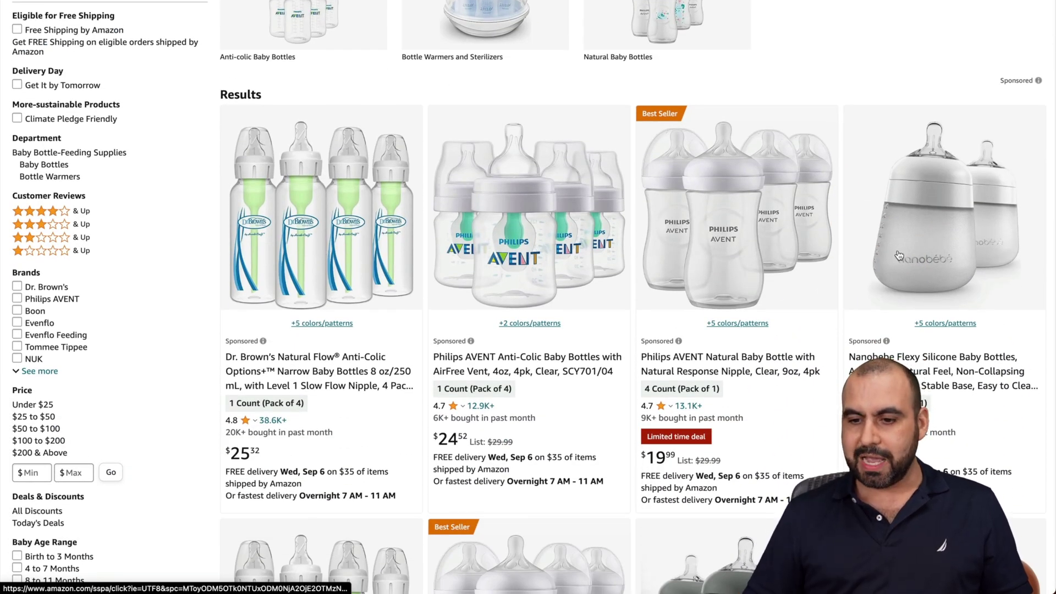
scroll(650, 446, down, 3)
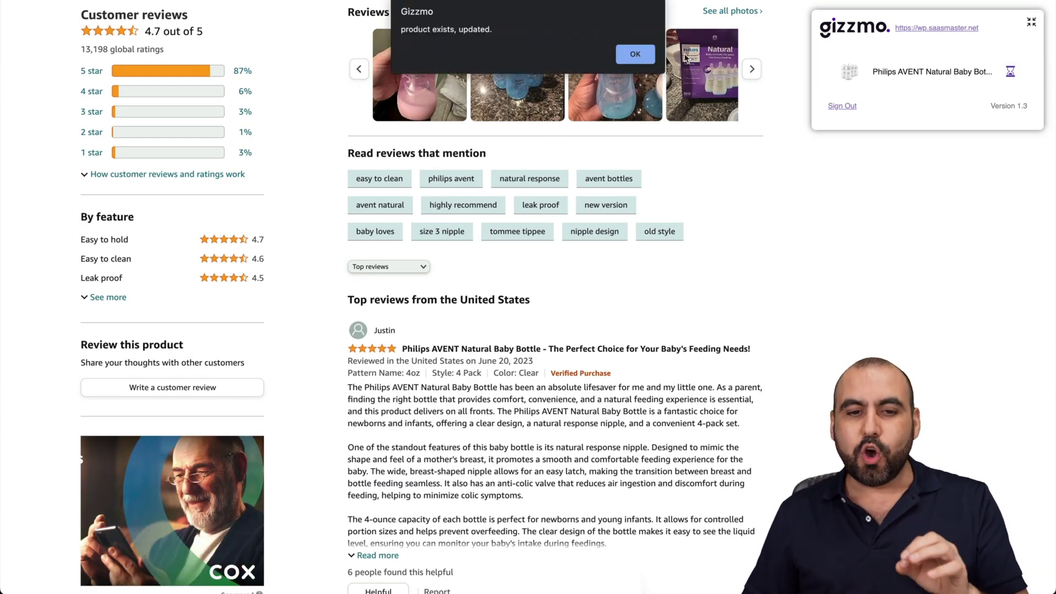
click(638, 53)
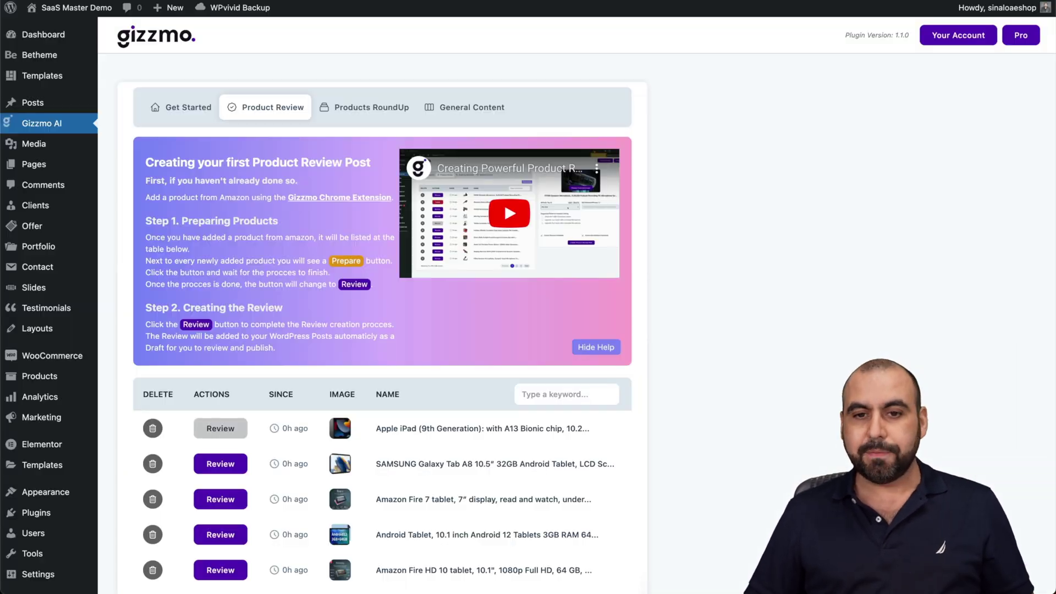
- Reload Product Review and prepare the Dr. Brown's, two Philips AVENT, and Nanobebe bottles
scroll(730, 297, down, 3)
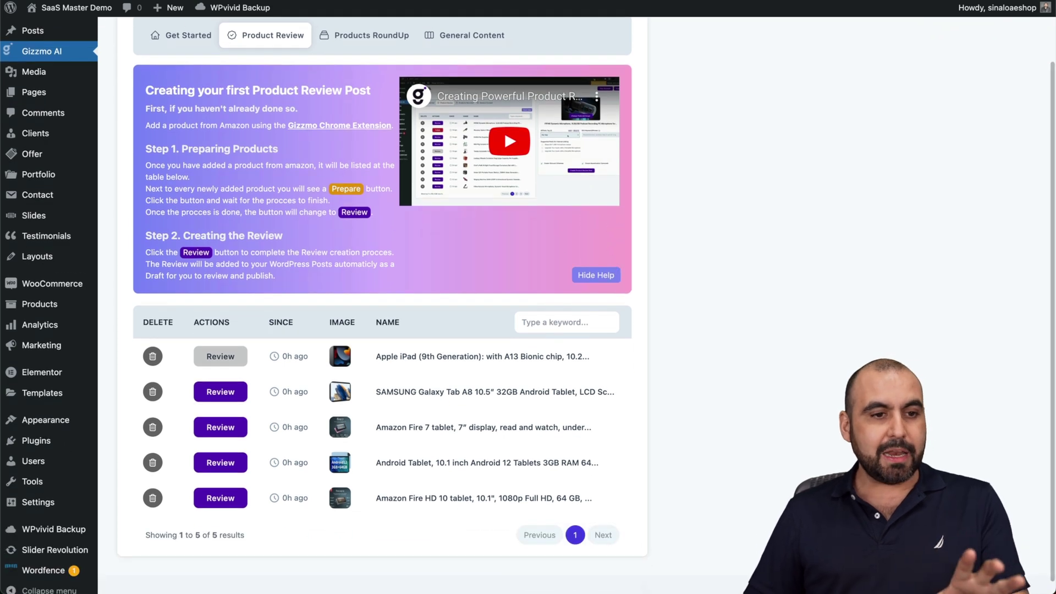
key(super+r)
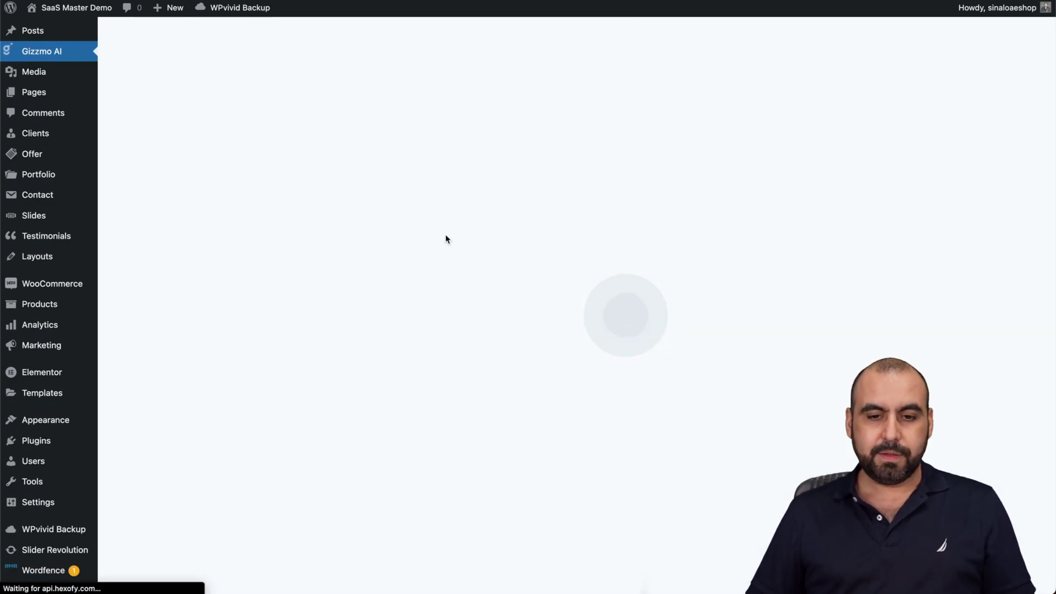
scroll(445, 238, down, 3)
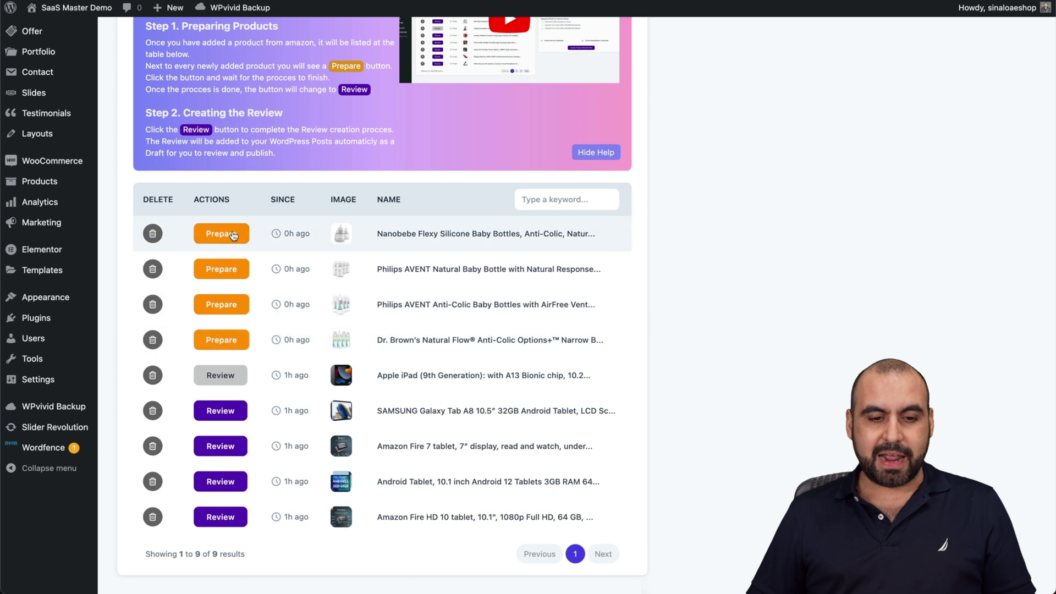
click(222, 340)
click(223, 304)
click(222, 269)
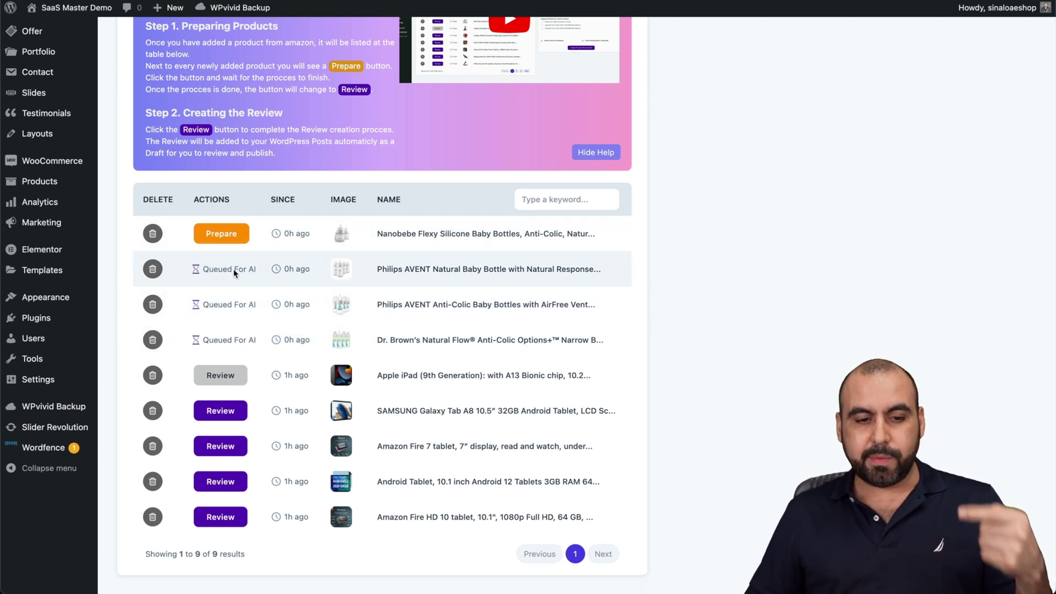
click(231, 237)
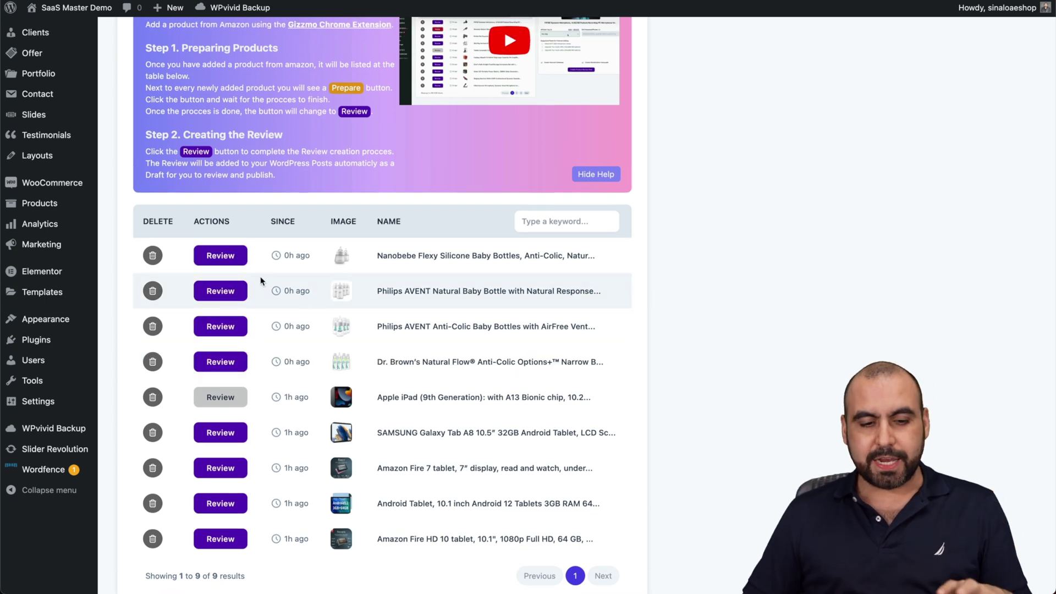
scroll(260, 276, up, 4)
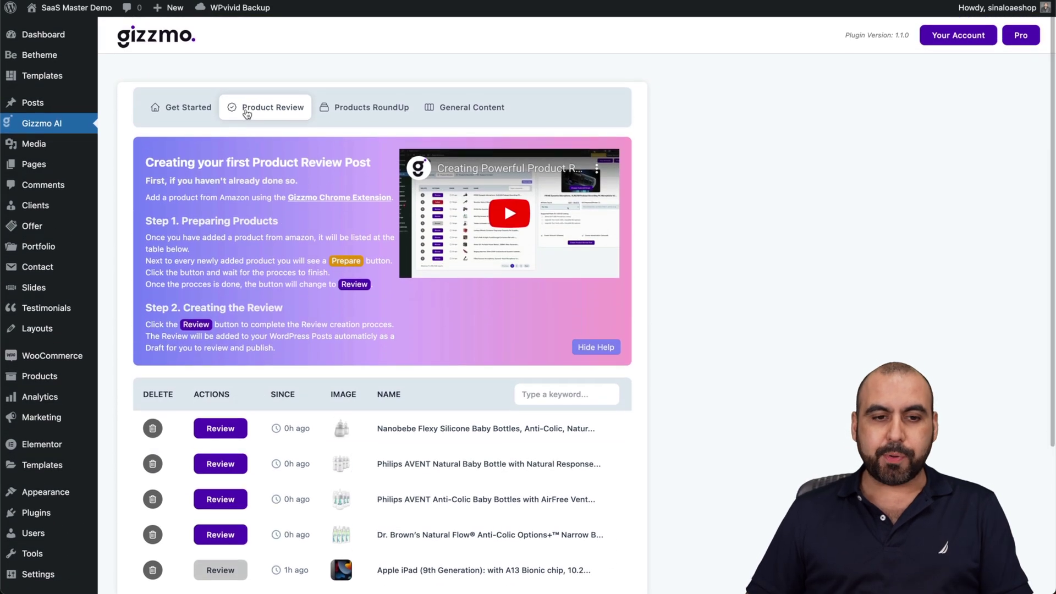
- Create the Dr. Brown's review post with the green-bottle featured image, schemas and monetization carousels
scroll(278, 224, down, 5)
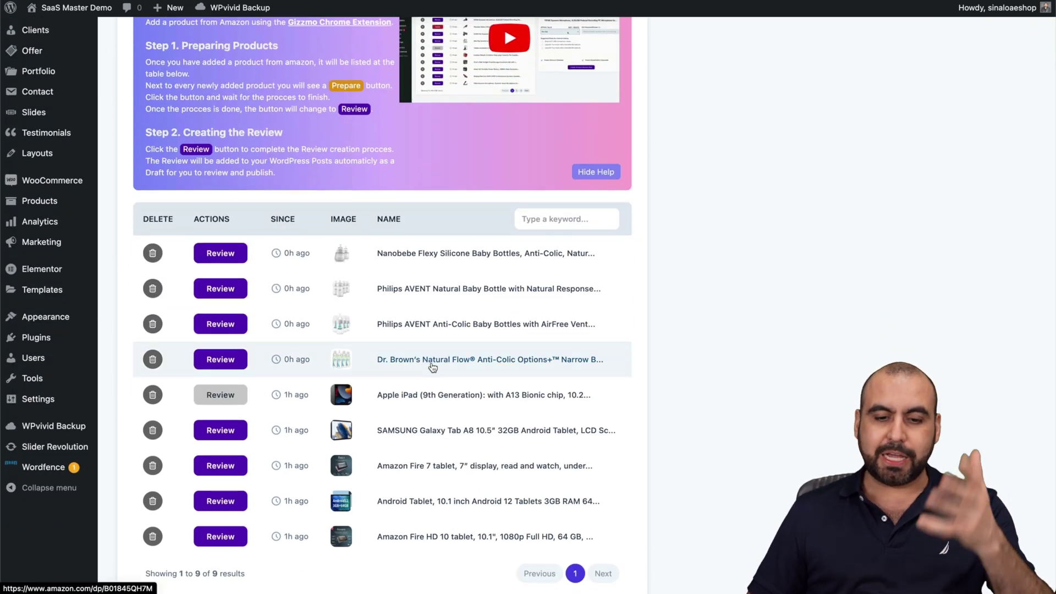
click(226, 361)
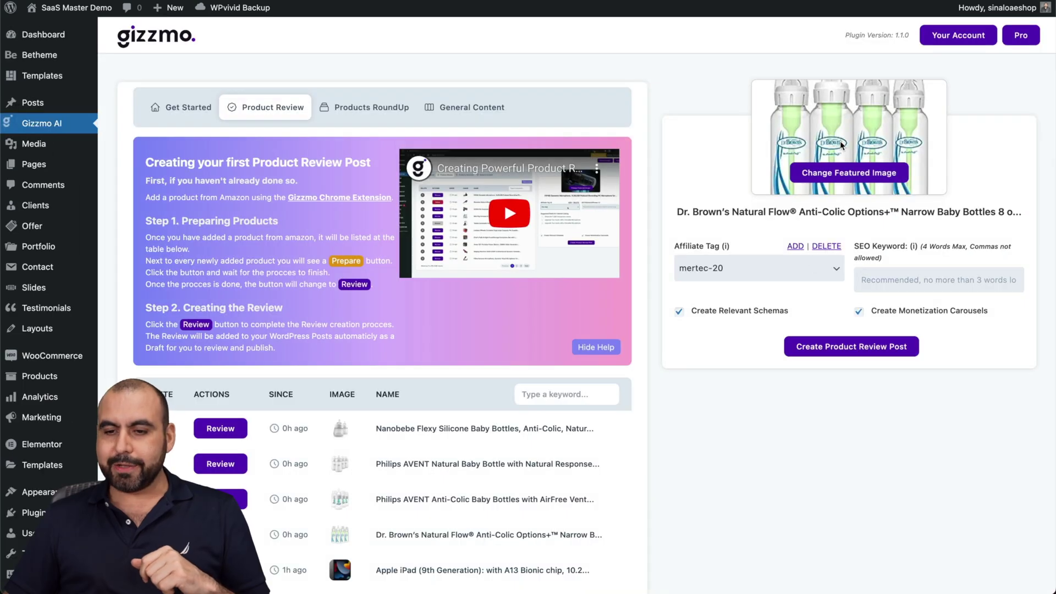
click(858, 180)
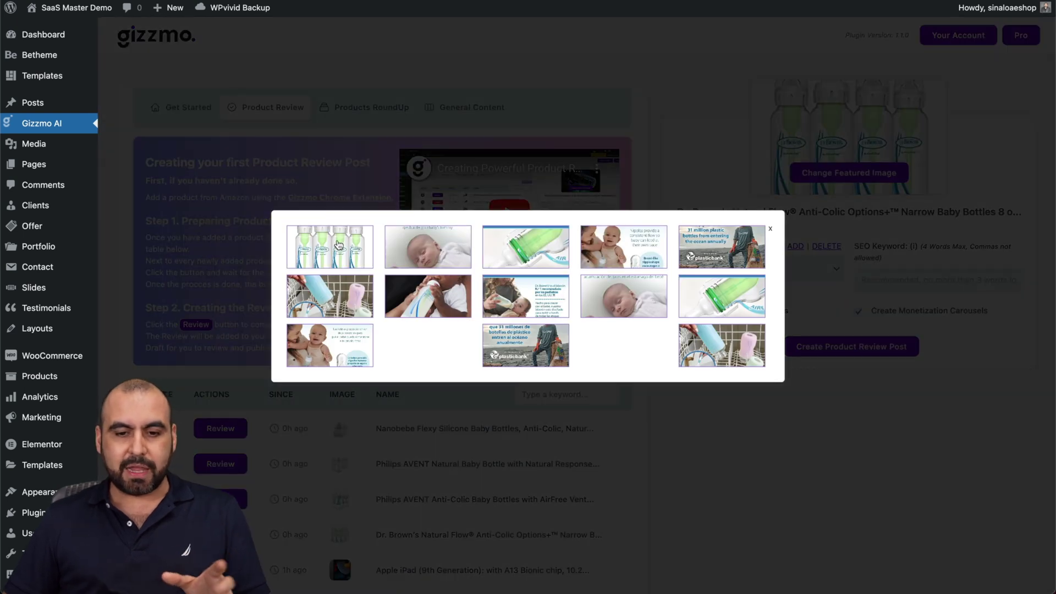
click(541, 266)
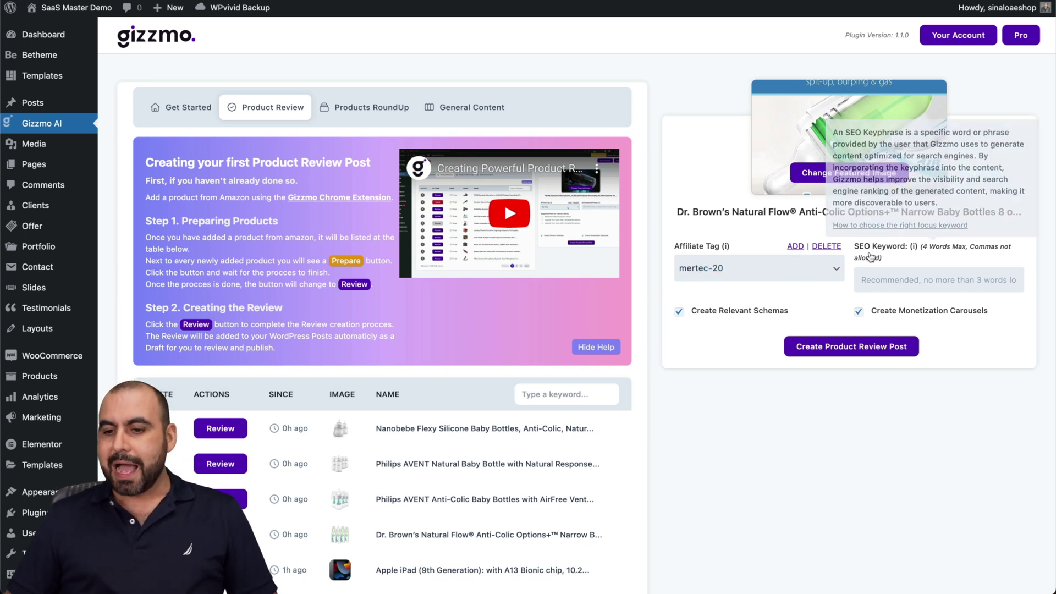
mouse_move(865, 251)
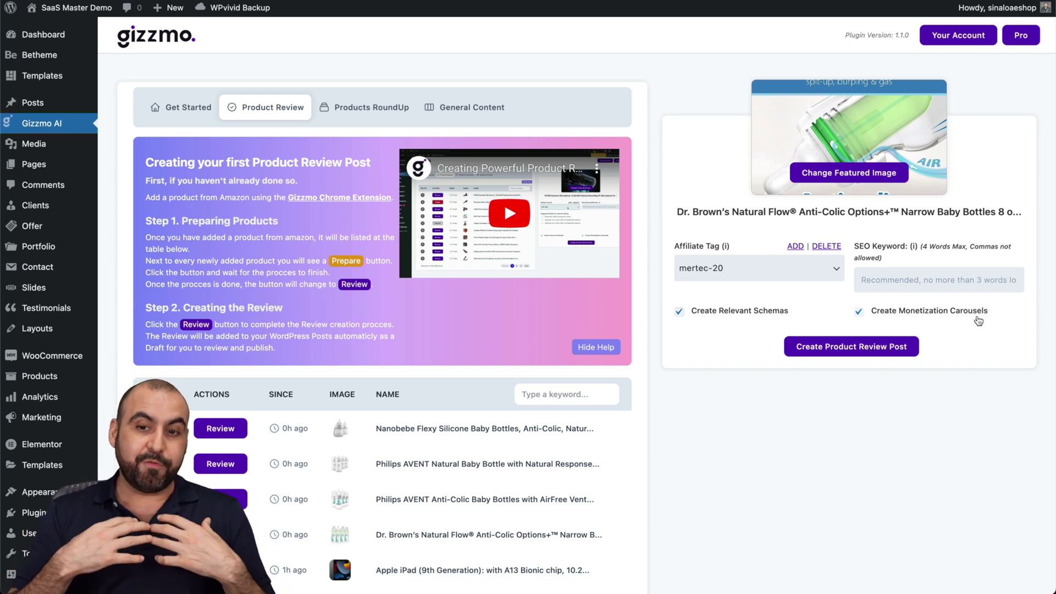
click(845, 349)
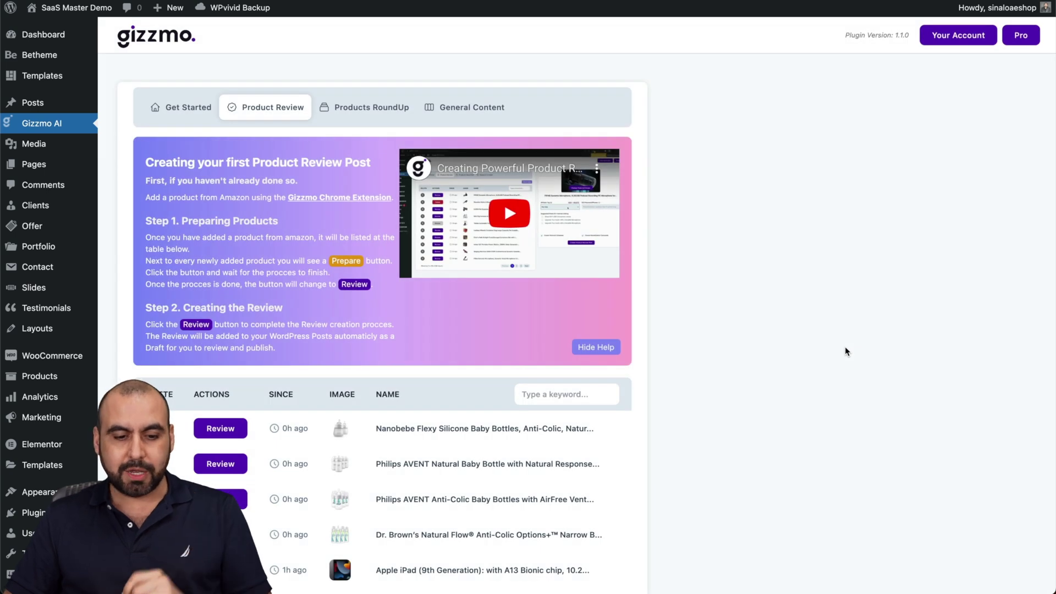
scroll(536, 434, down, 3)
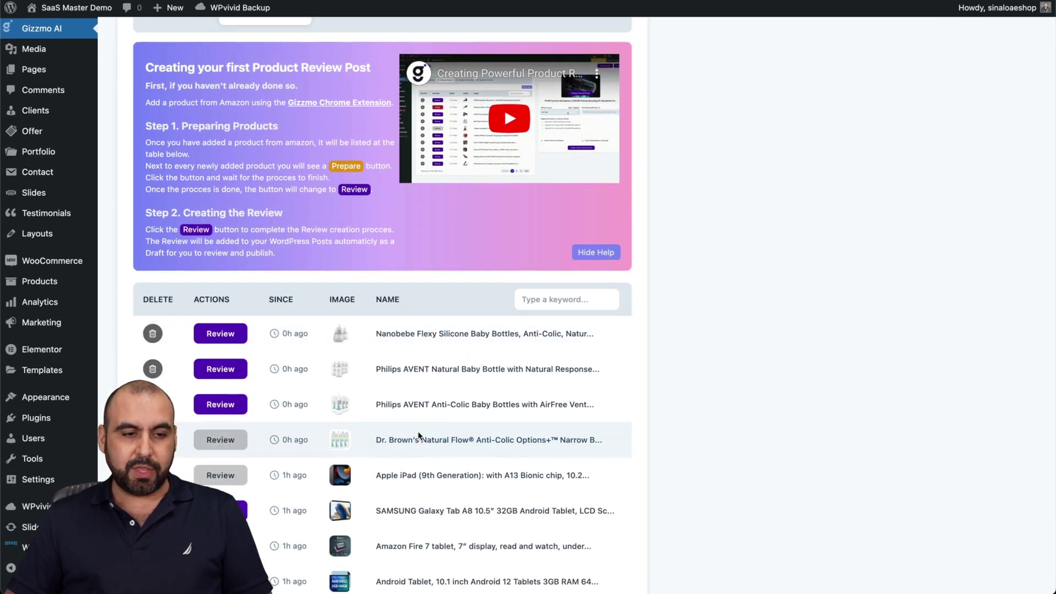
- Preview the Dr. Brown's Anti-Colic Bottles draft from the All Posts list
scroll(418, 440, up, 3)
click(43, 105)
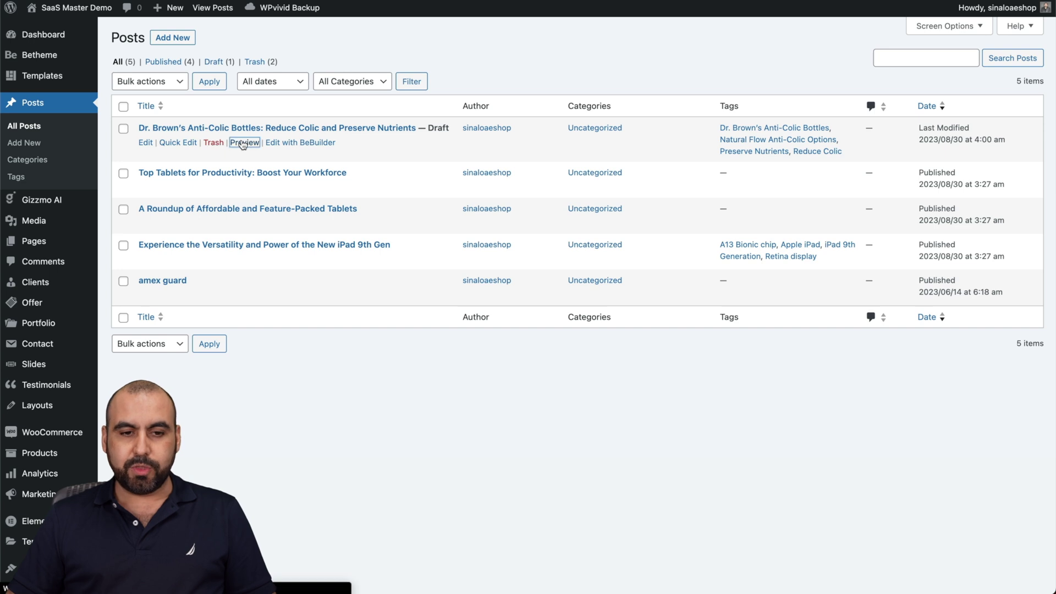
click(243, 143)
scroll(393, 363, down, 10)
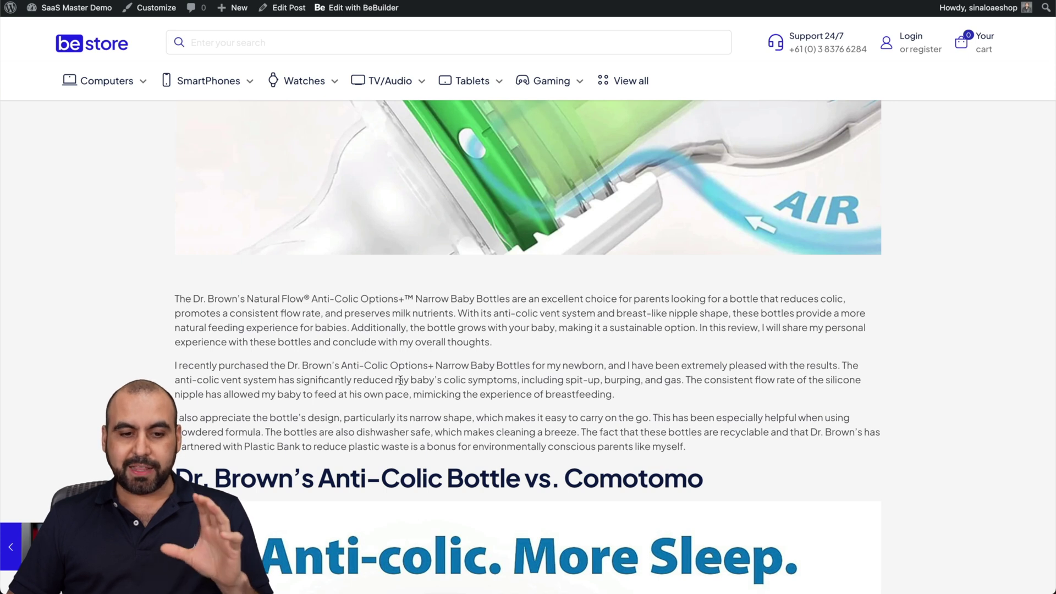
- Scroll through the preview's similar products, pros, cons, Q&A and Buy On Amazon sections
scroll(400, 379, down, 5)
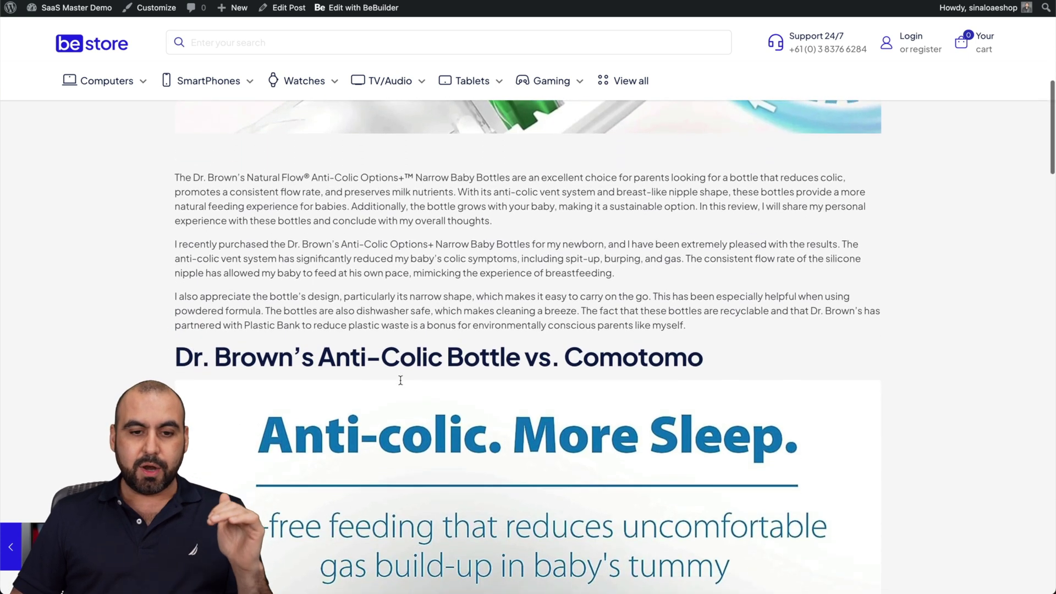
scroll(402, 385, down, 15)
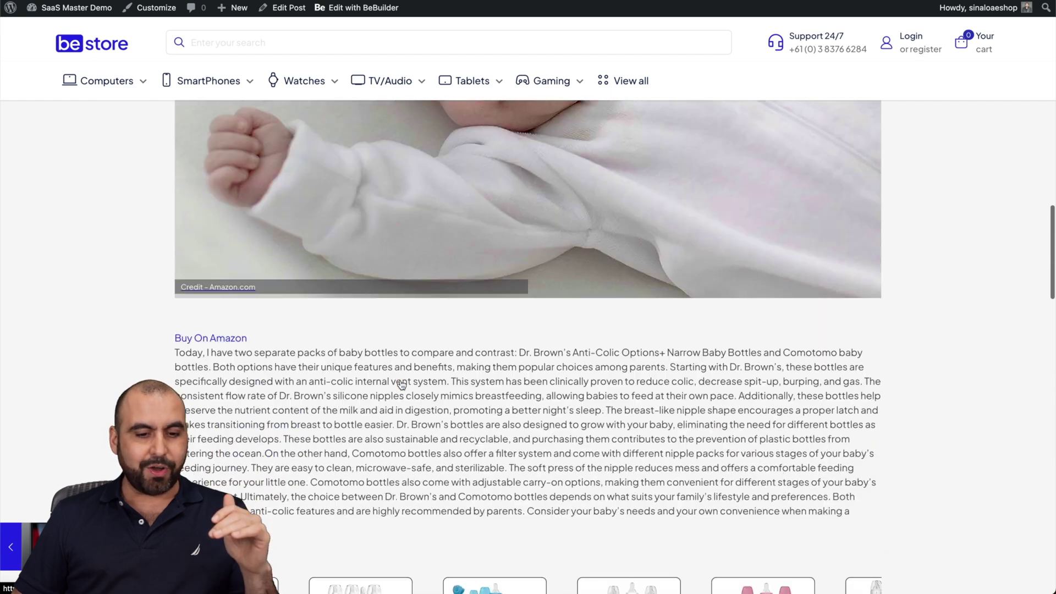
scroll(400, 381, down, 4)
scroll(401, 378, up, 5)
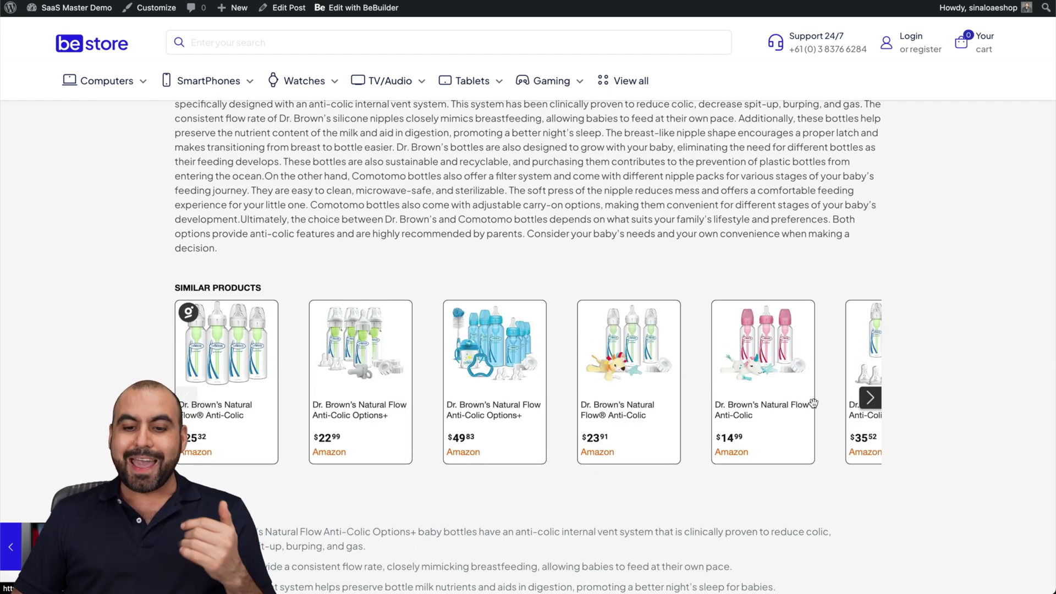
scroll(743, 467, down, 10)
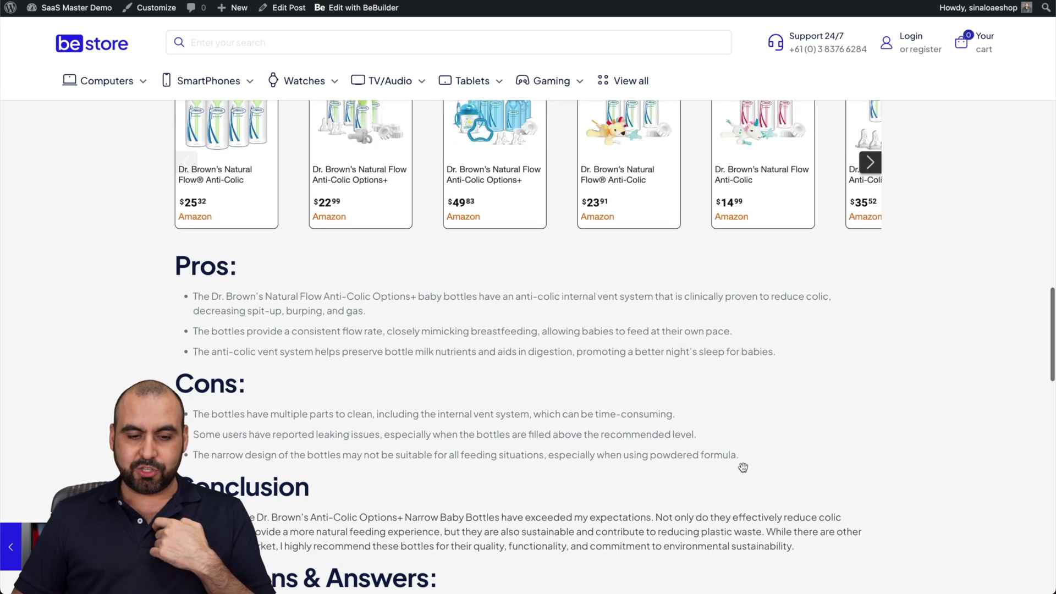
scroll(743, 468, down, 5)
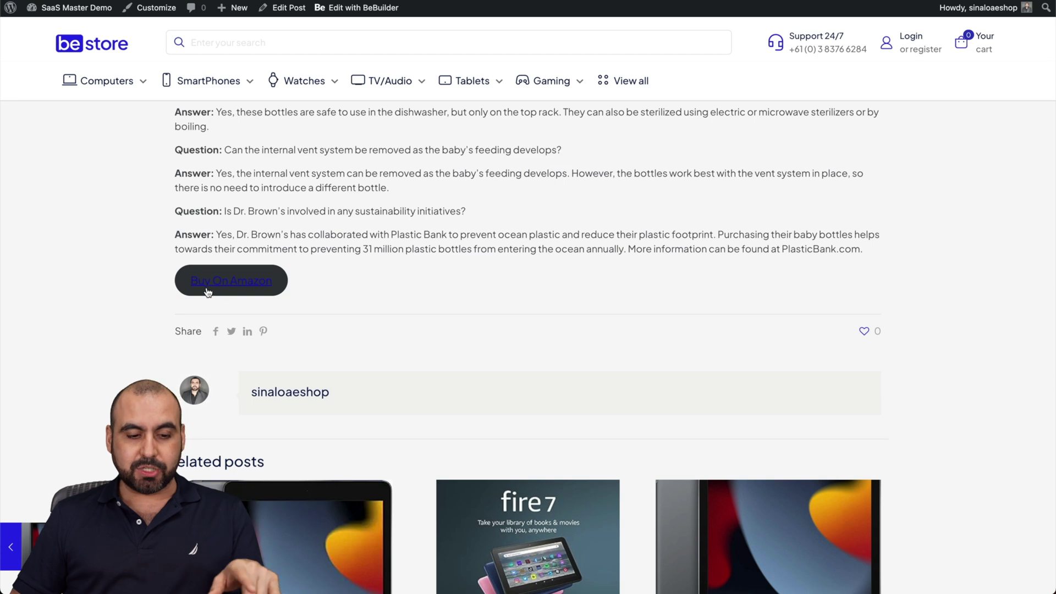
scroll(394, 259, up, 15)
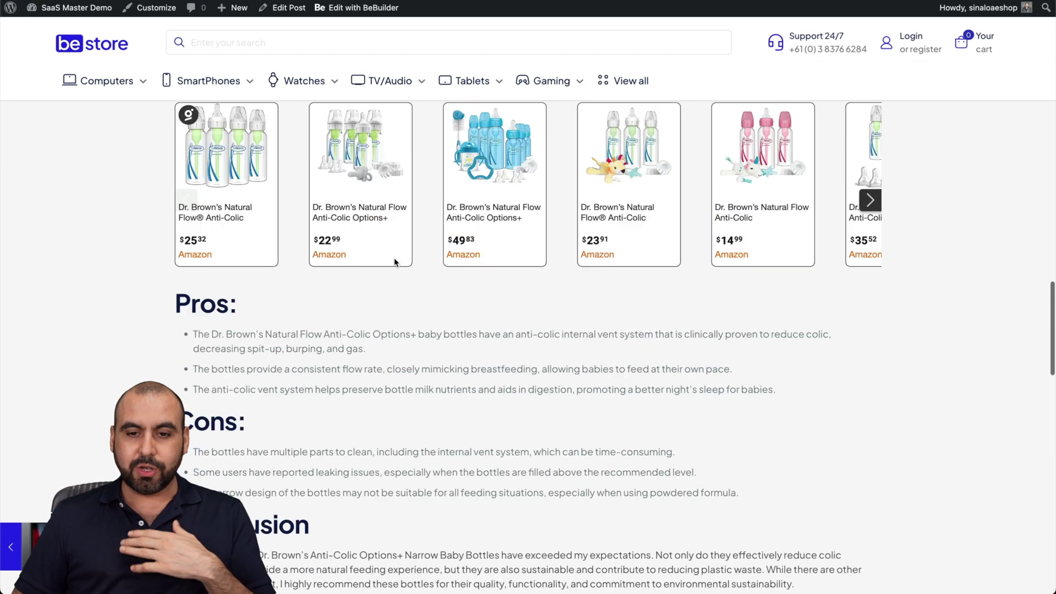
scroll(393, 257, up, 15)
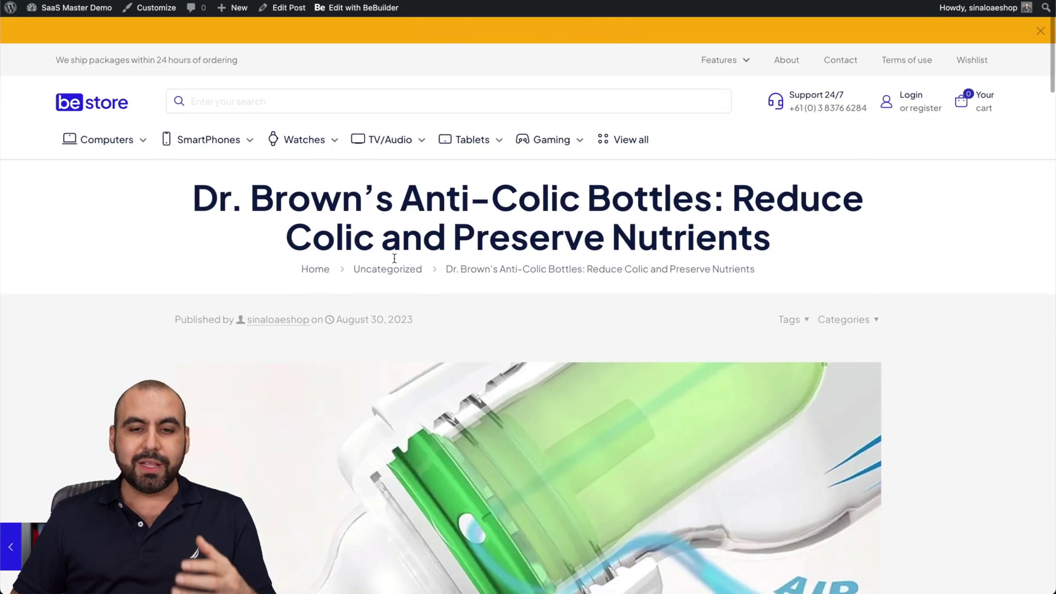
scroll(504, 312, down, 1)
scroll(504, 311, down, 6)
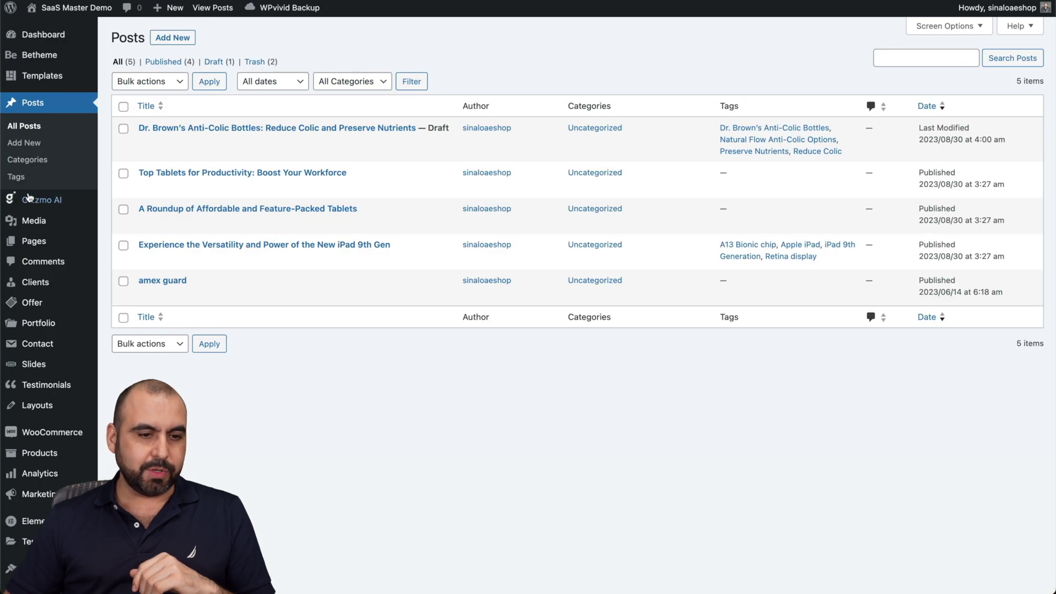
- Return to Gizmo AI and switch to the Products RoundUp tab
click(30, 201)
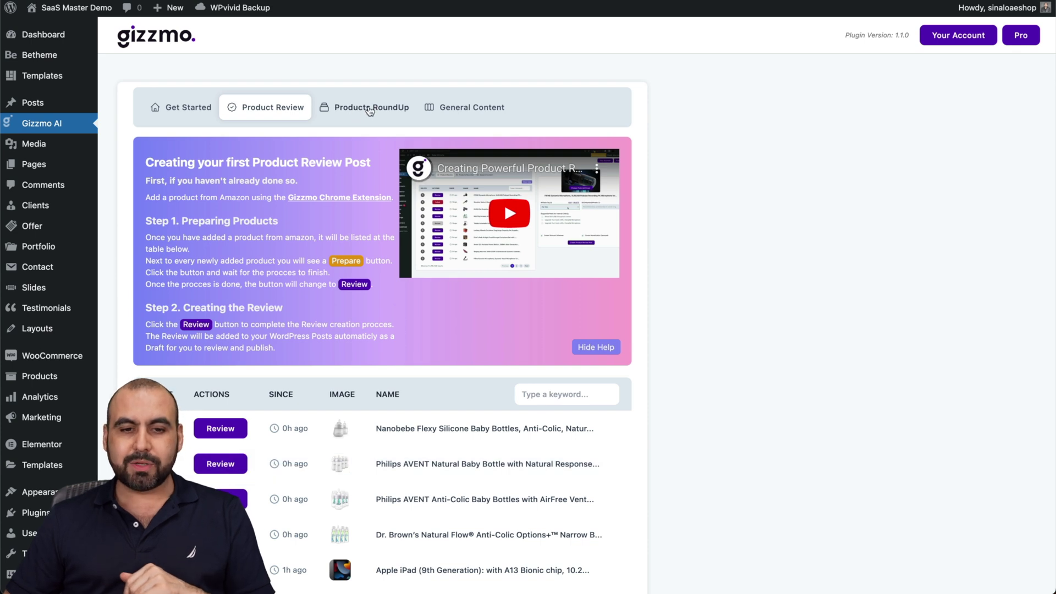
click(369, 110)
- Add the Dr. Brown's, two Philips AVENT, and Nanobebe Flexy bottles to the roundup
scroll(364, 366, down, 2)
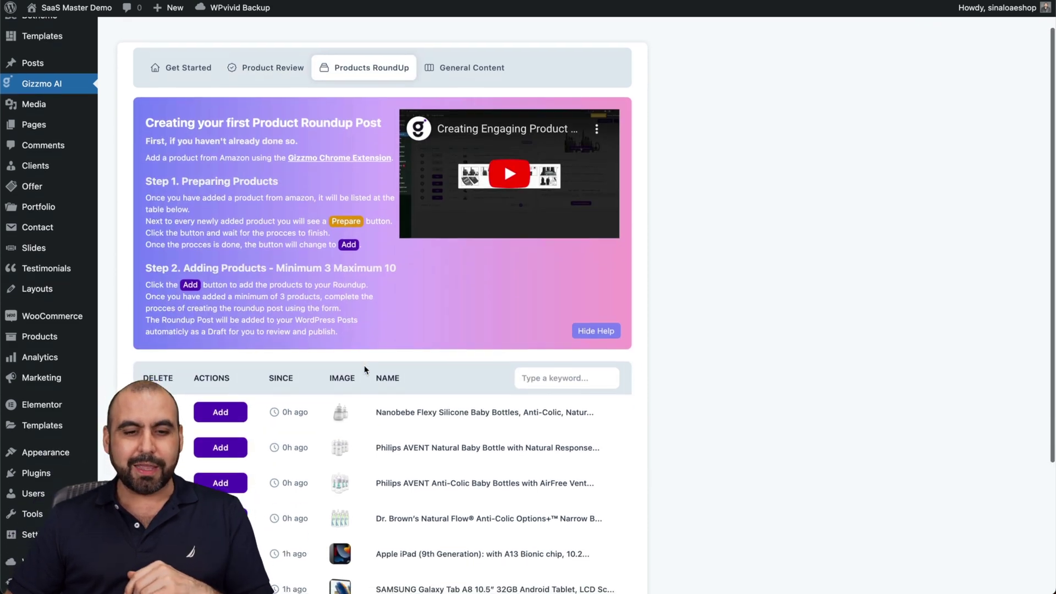
scroll(364, 369, down, 1)
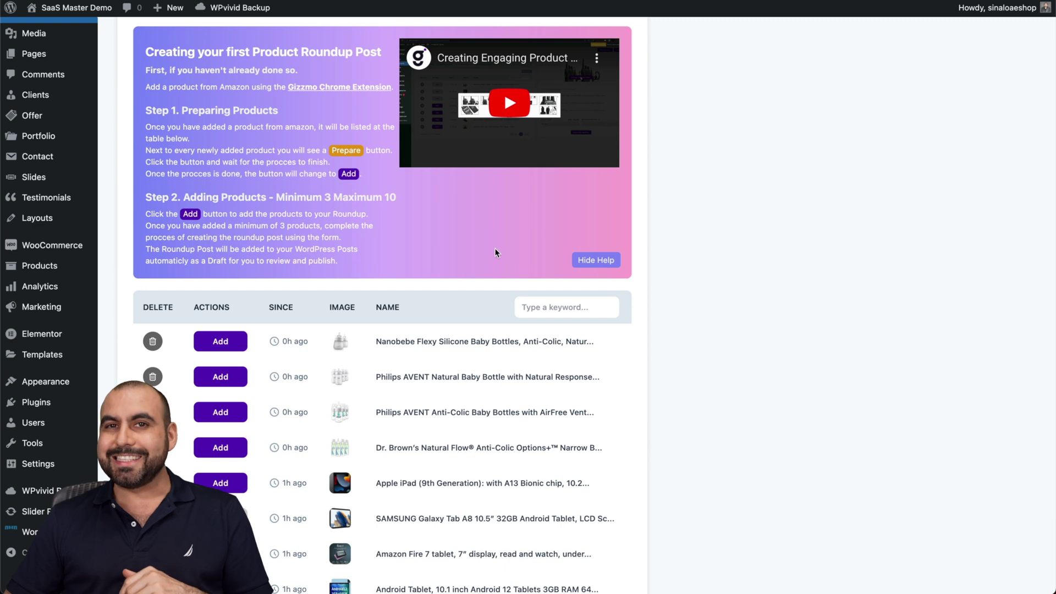
scroll(495, 250, down, 2)
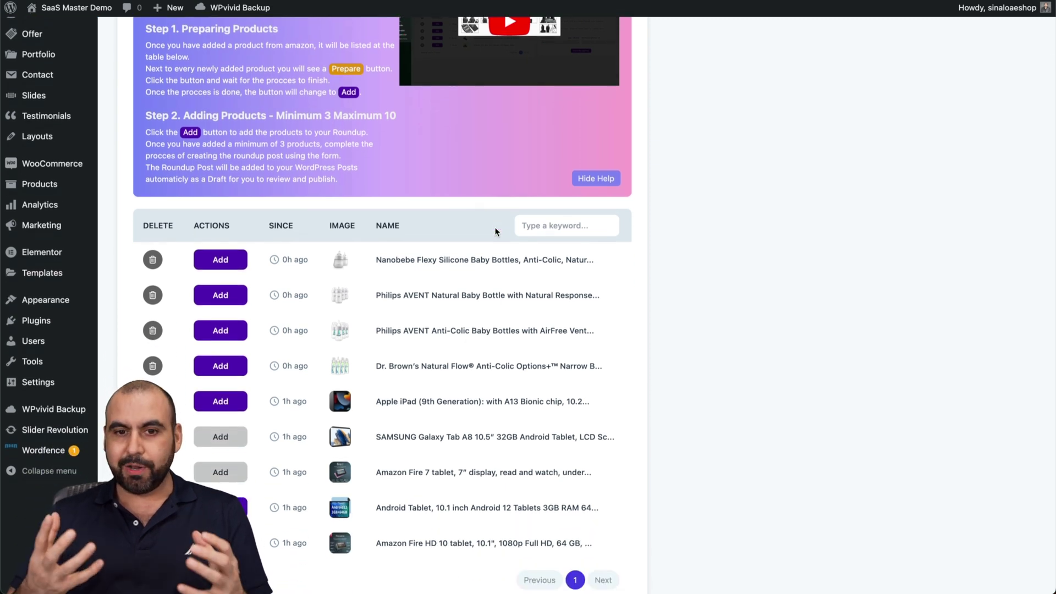
click(234, 365)
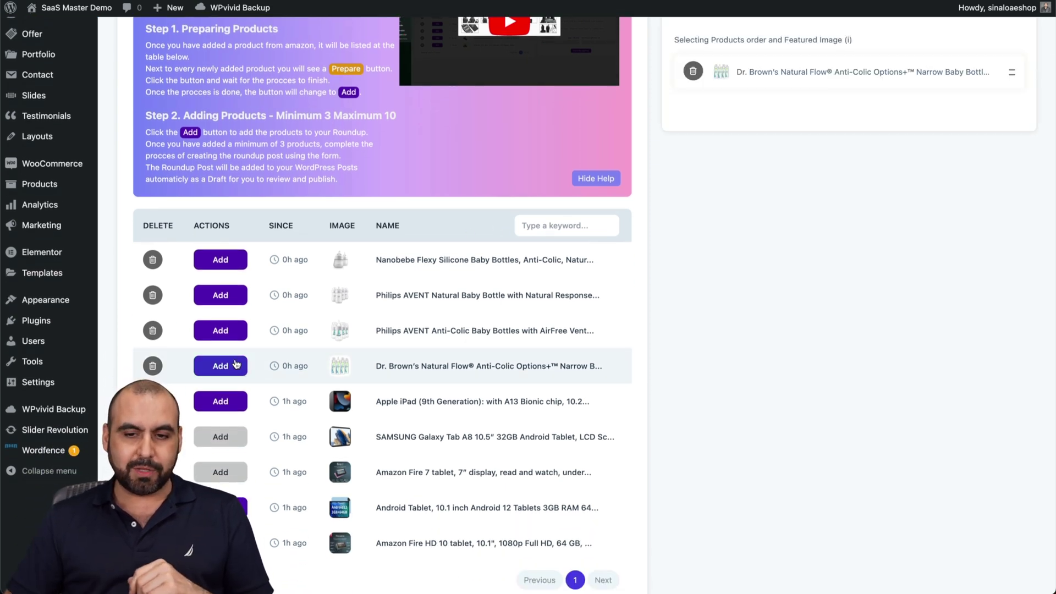
click(222, 335)
click(225, 302)
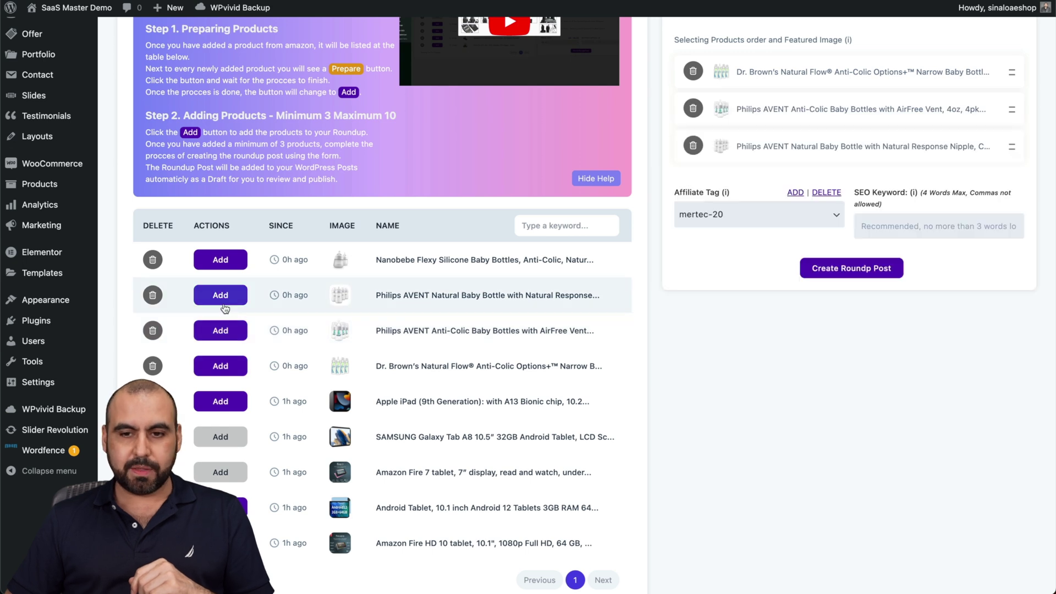
click(236, 264)
- Move Philips AVENT Anti-Colic to the top, keep its featured image, and create the roundup draft
scroll(728, 282, up, 3)
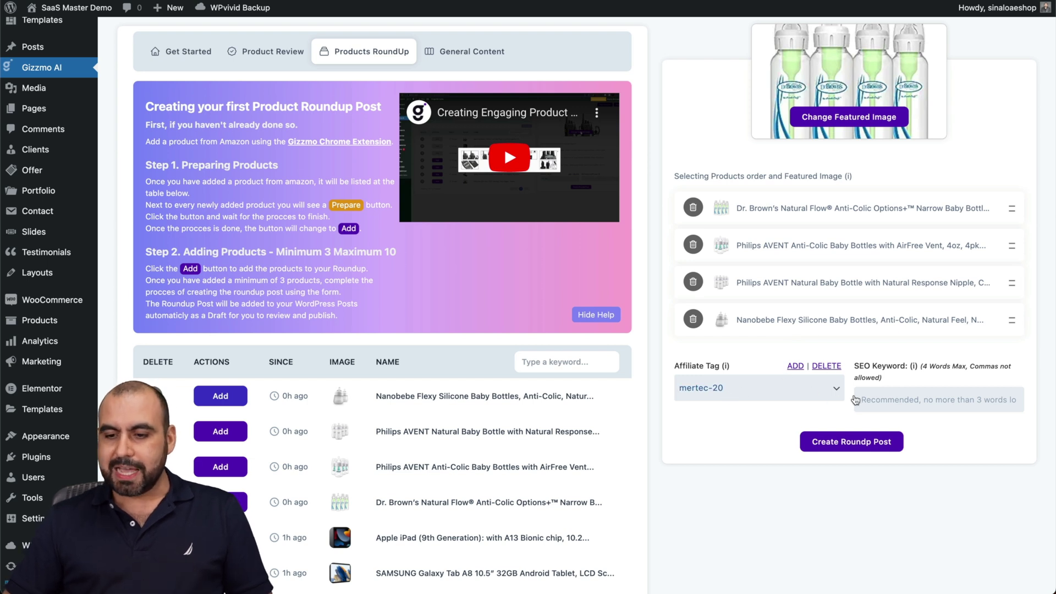
mouse_move(914, 366)
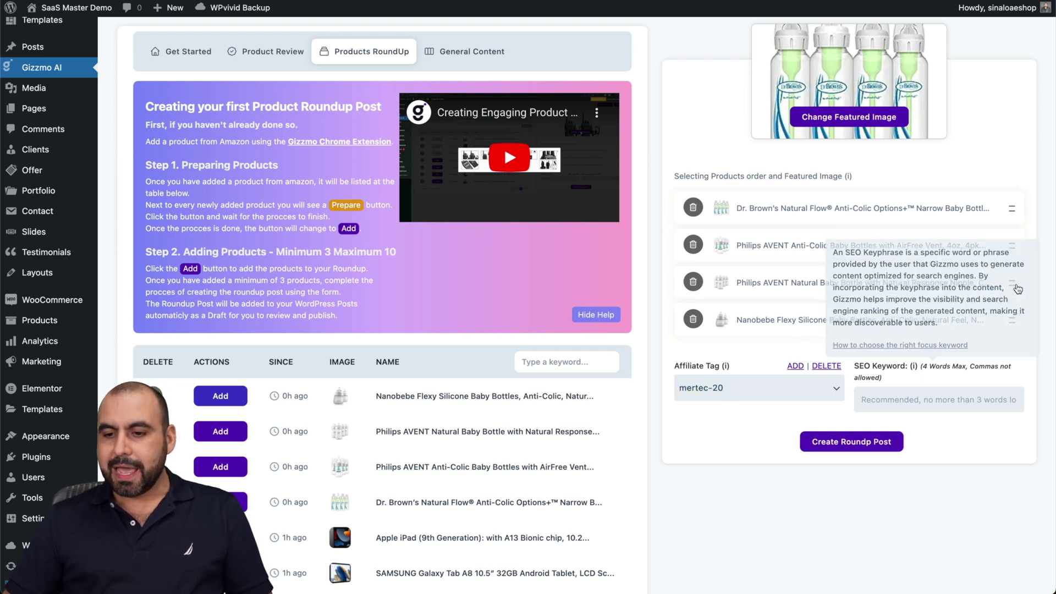
mouse_move(848, 176)
scroll(824, 165, up, 2)
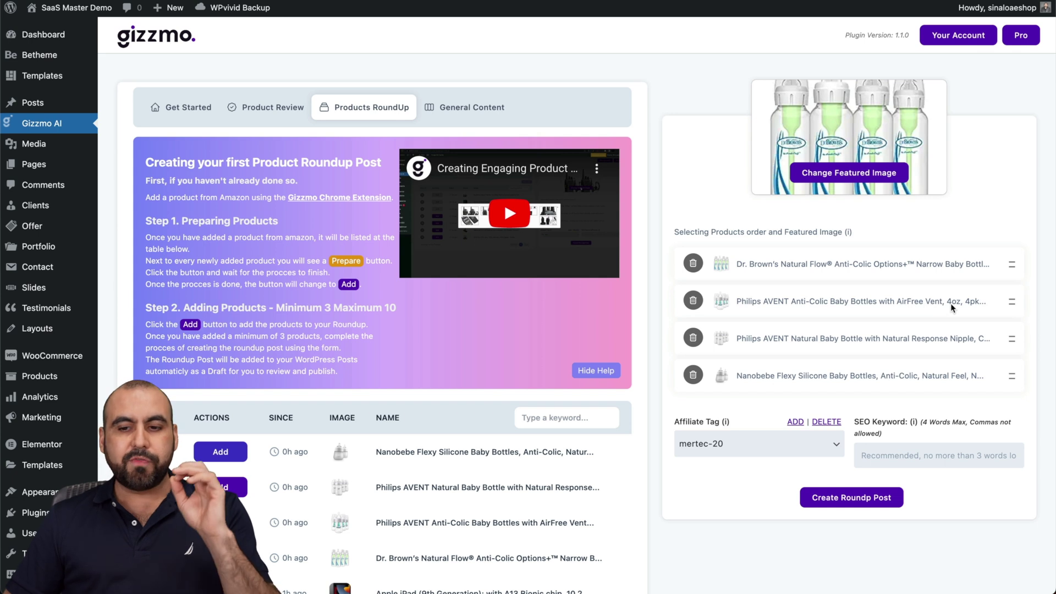
drag(1012, 302, 1013, 271)
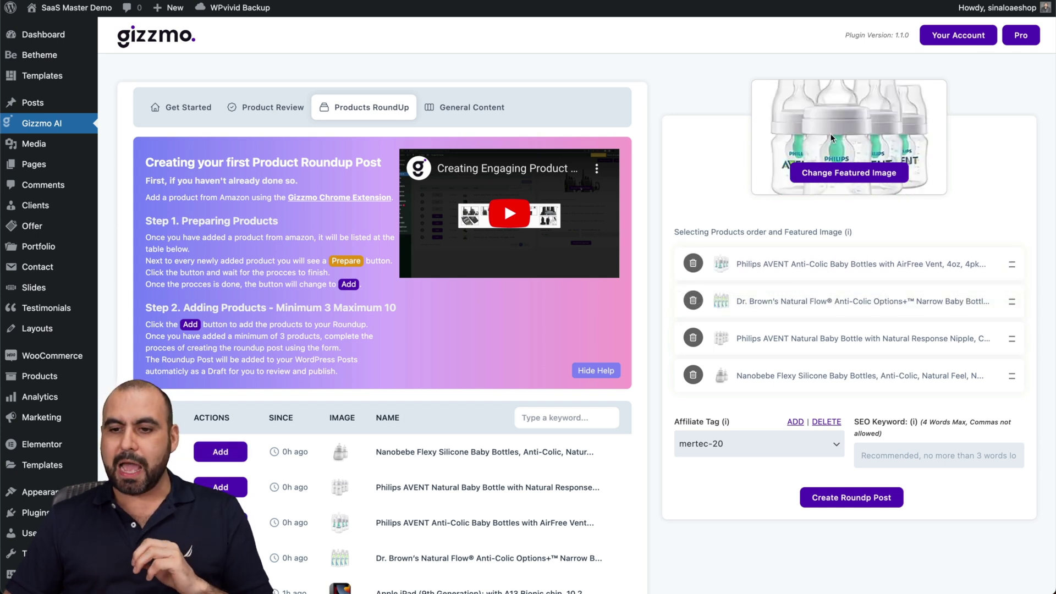
click(847, 176)
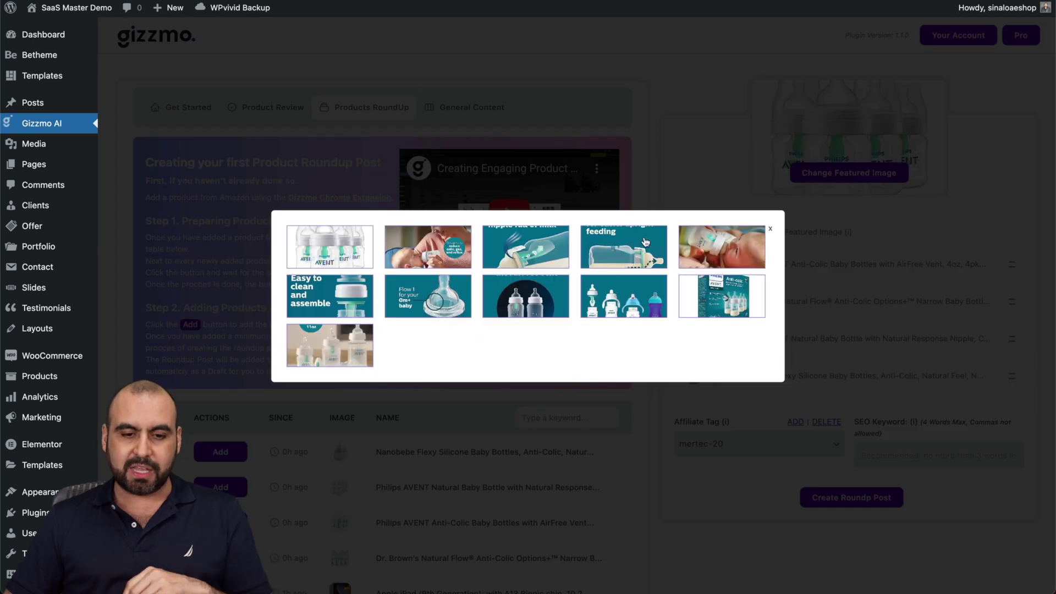
click(330, 250)
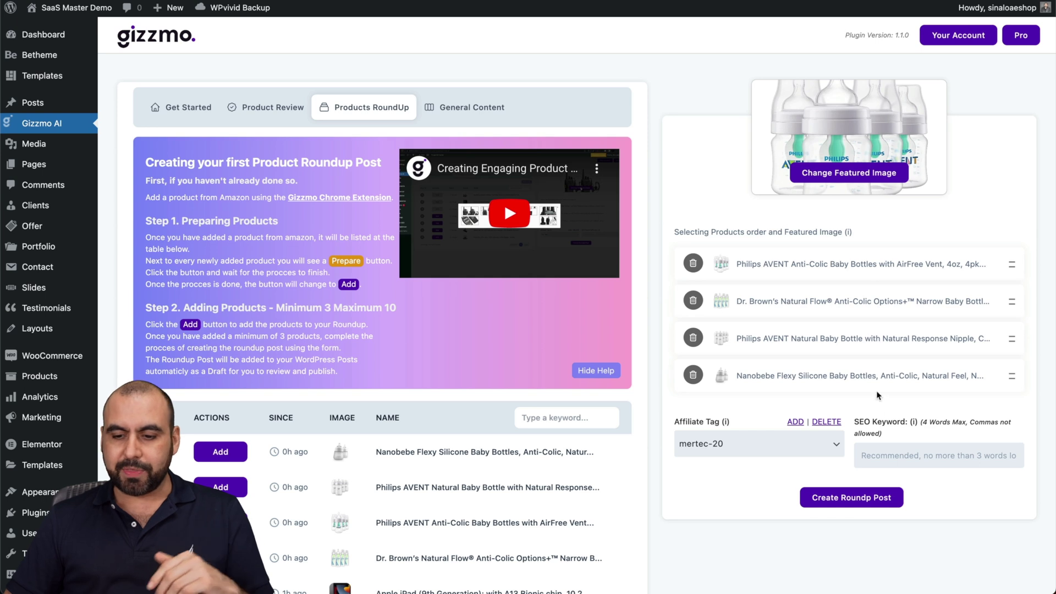
click(859, 503)
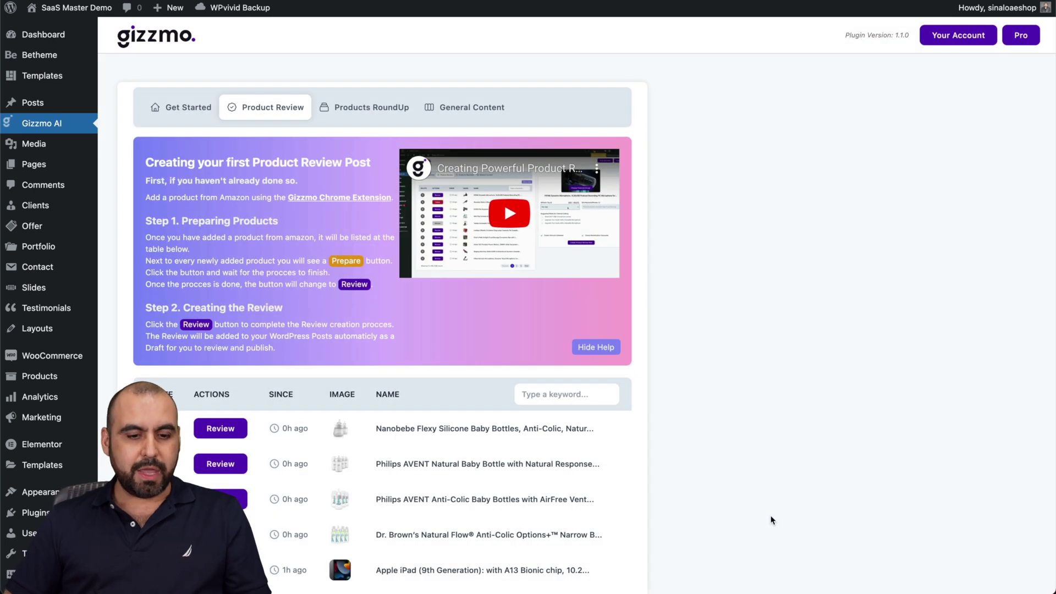
- Preview the 'Roundup of Top Baby Bottles for Colic Relief and Sustainability' draft from All Posts
click(43, 106)
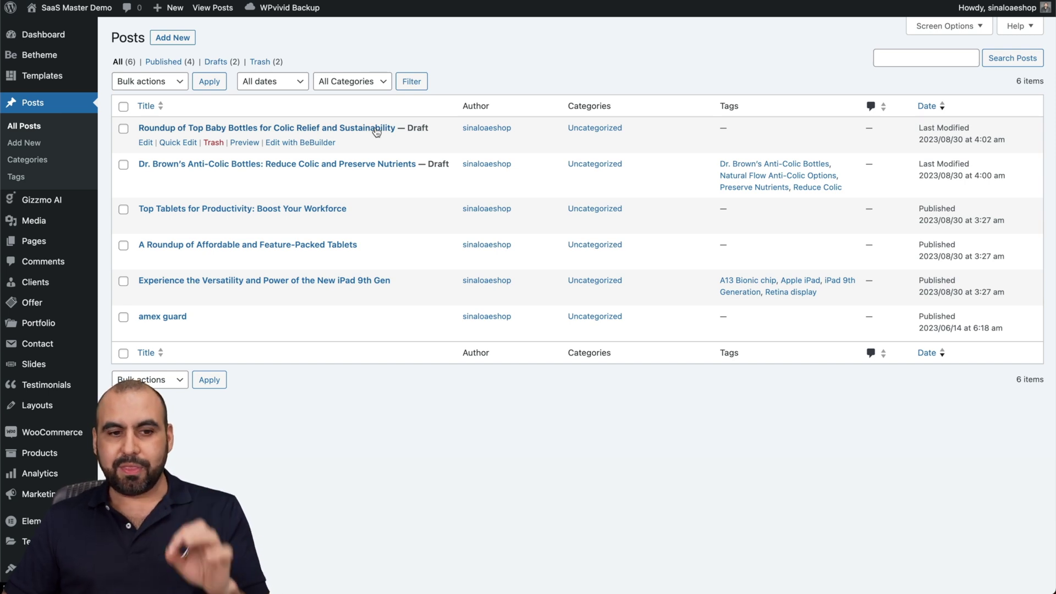
click(241, 143)
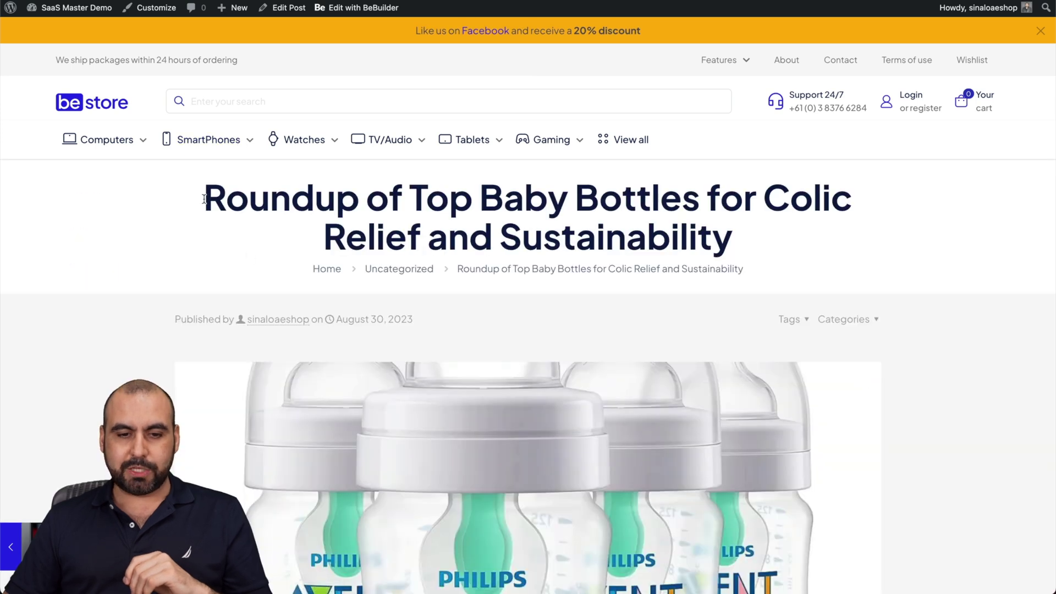
- Scroll to the end of the baby-bottle roundup preview, then swipe back to the Posts list
scroll(608, 243, down, 10)
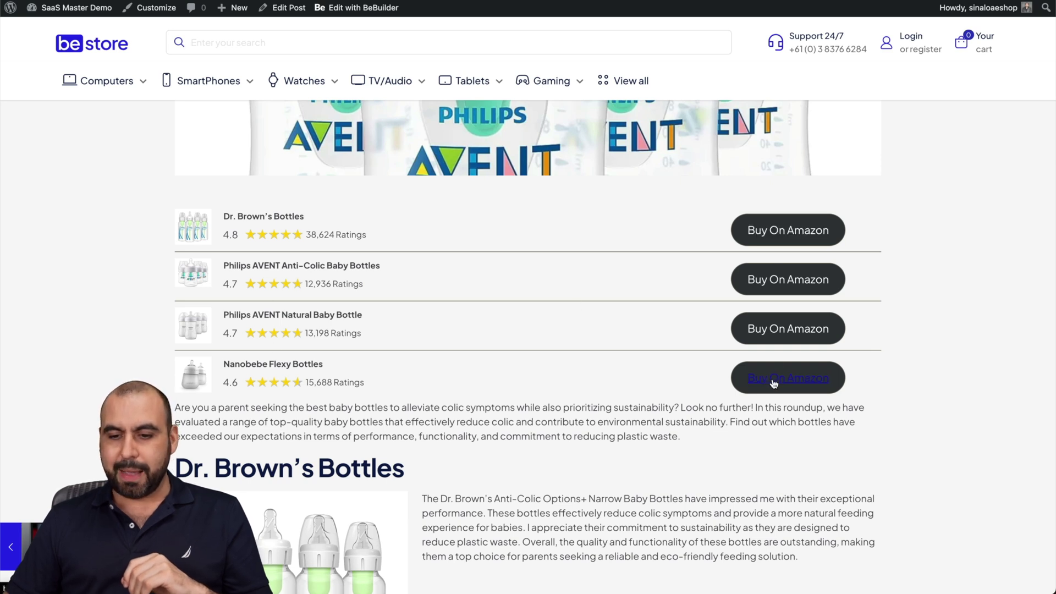
scroll(773, 389, down, 6)
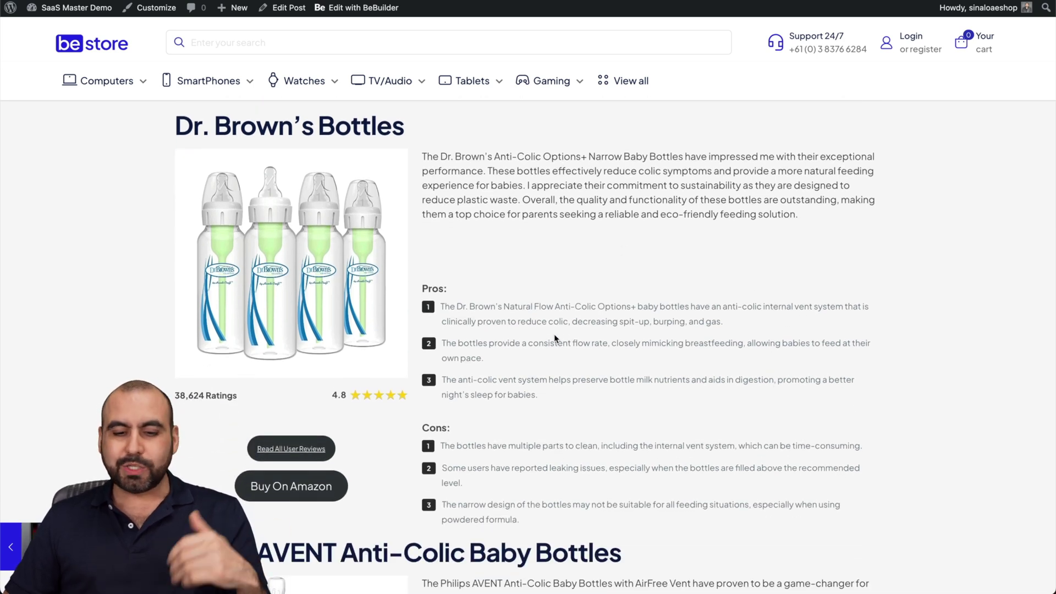
scroll(555, 338, down, 7)
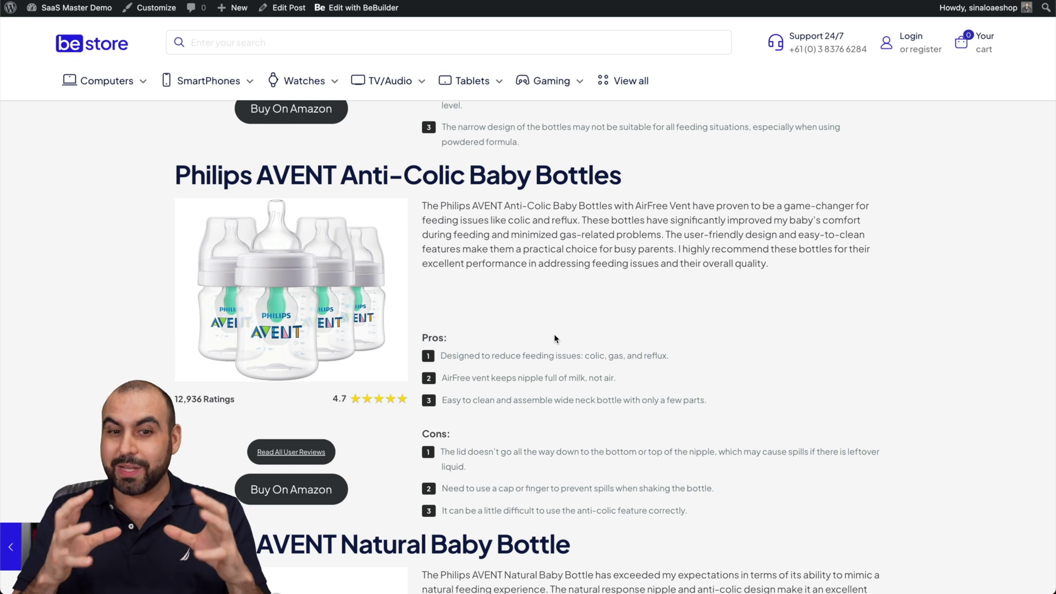
scroll(554, 338, down, 7)
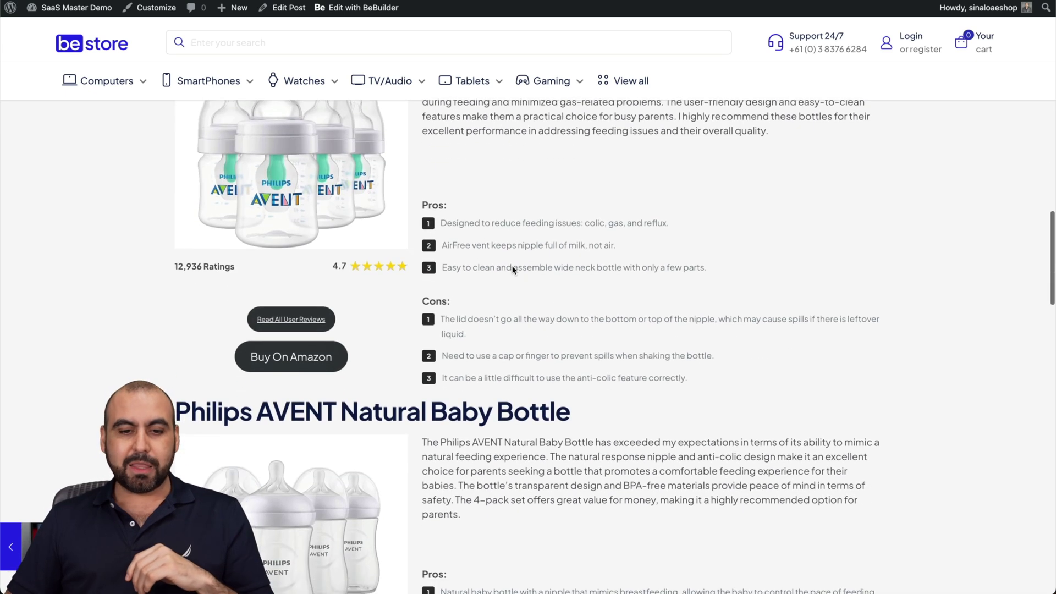
scroll(509, 353, down, 2)
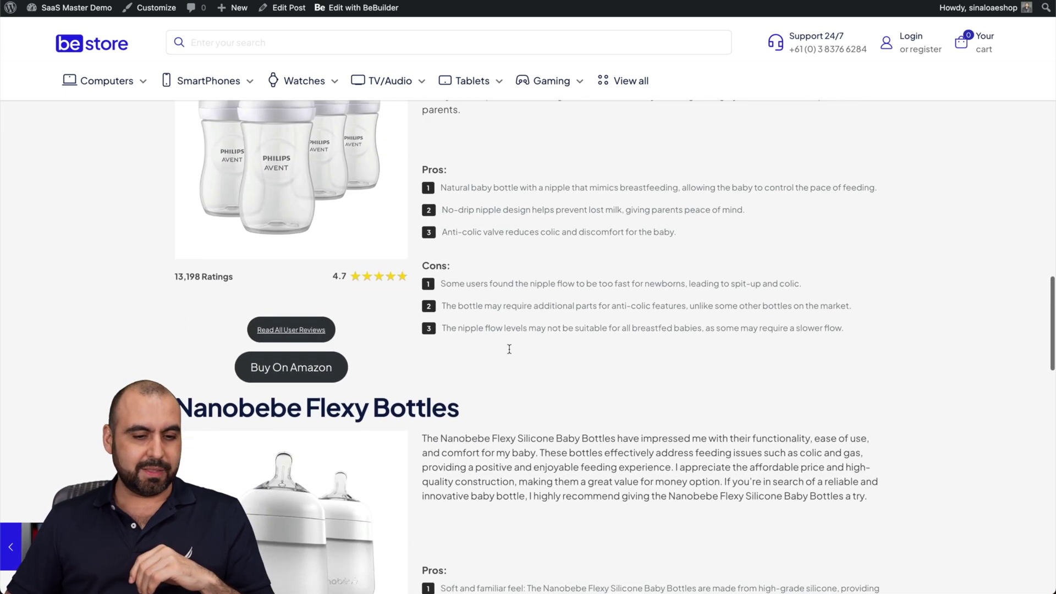
scroll(509, 349, down, 3)
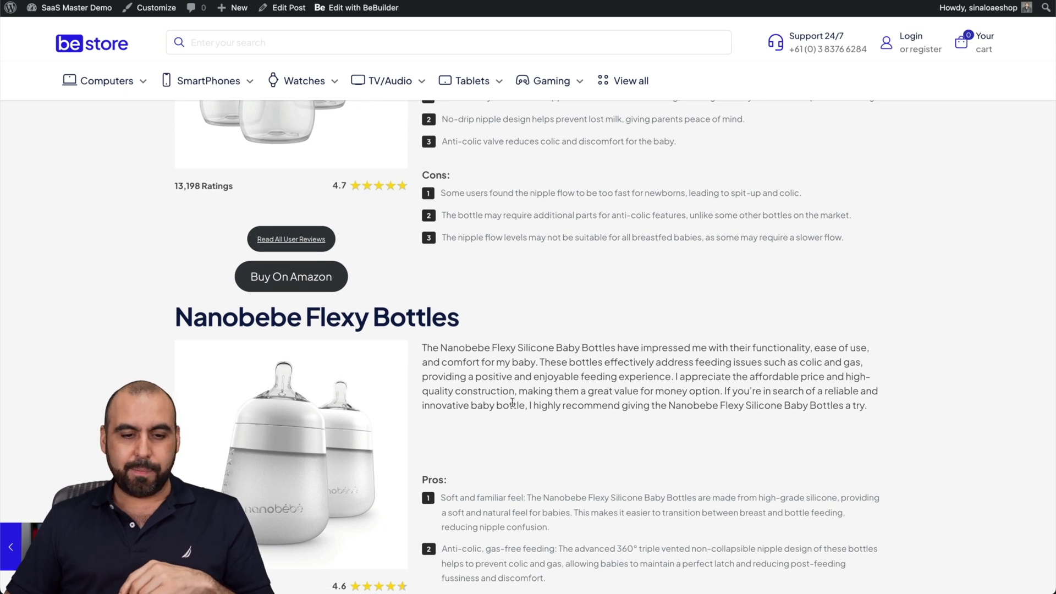
scroll(512, 402, down, 2)
scroll(512, 402, down, 3)
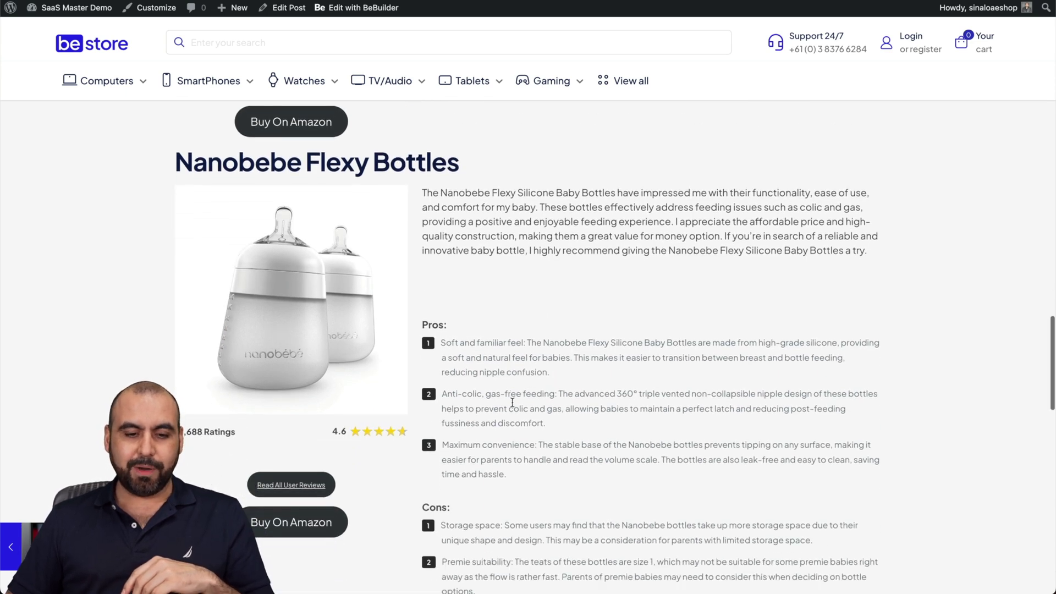
scroll(511, 402, down, 14)
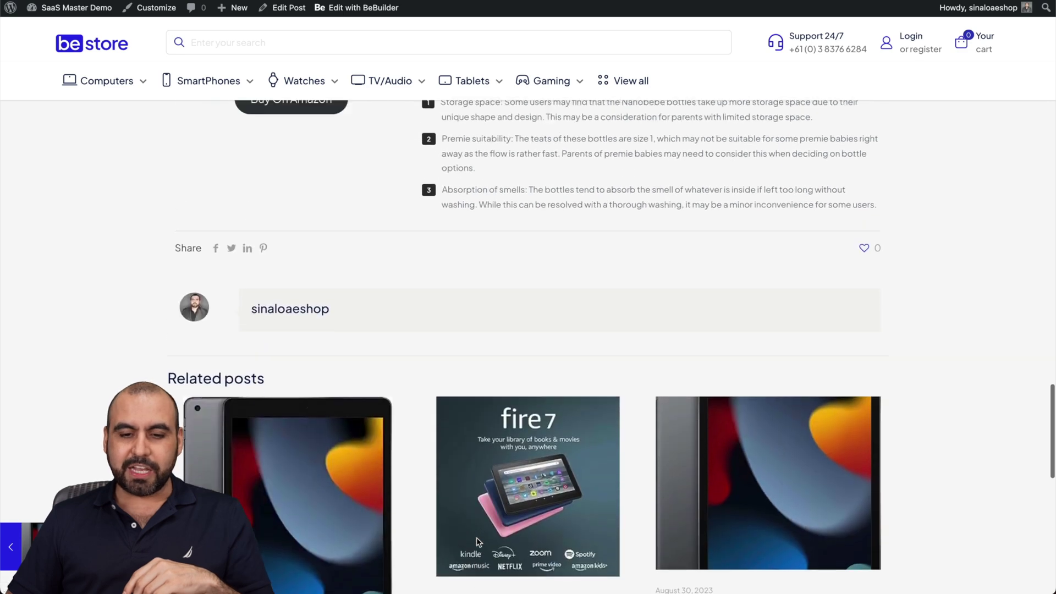
scroll(476, 541, up, 20)
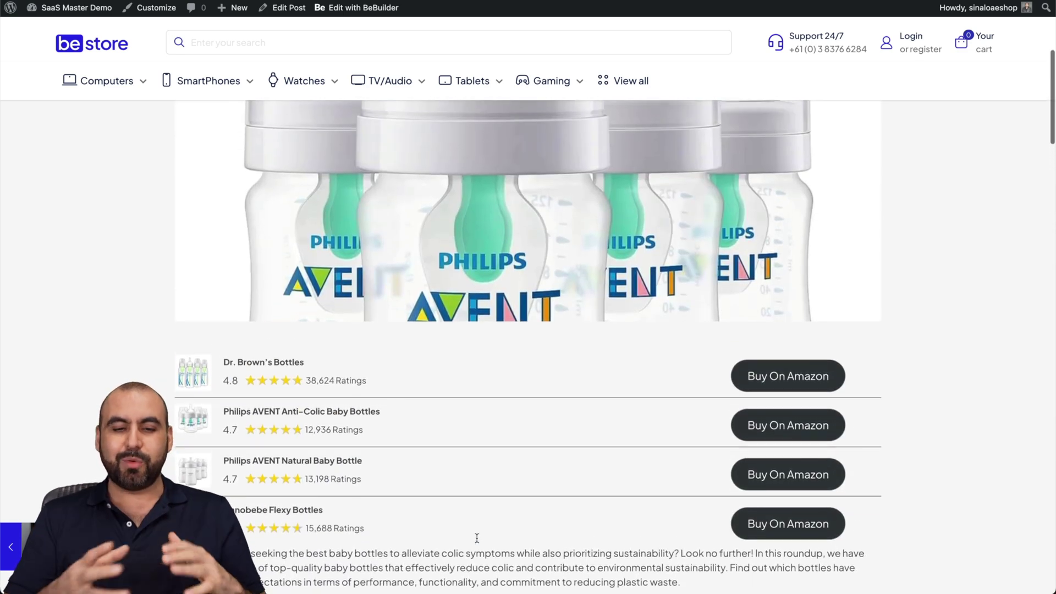
scroll(477, 538, down, 6)
scroll(516, 485, up, 13)
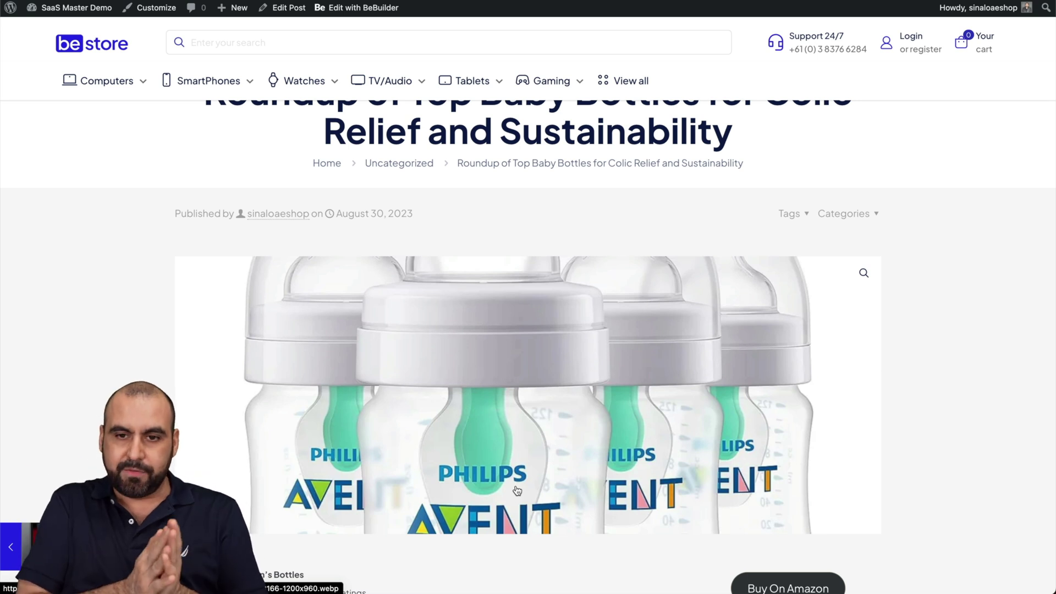
scroll(208, 389, left, 5)
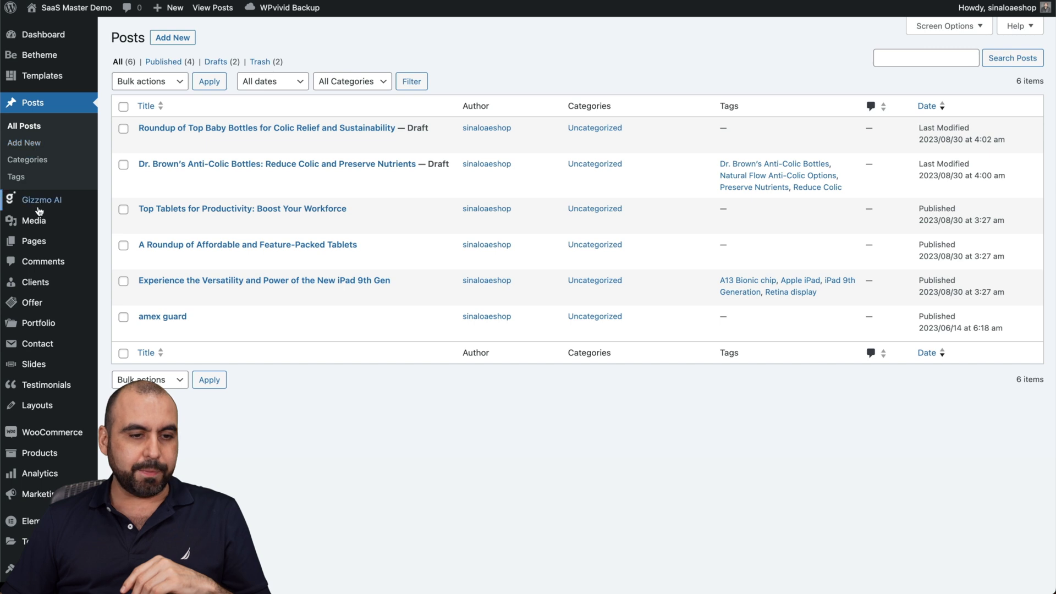
- Open Gizmo AI's General Content tab
click(33, 200)
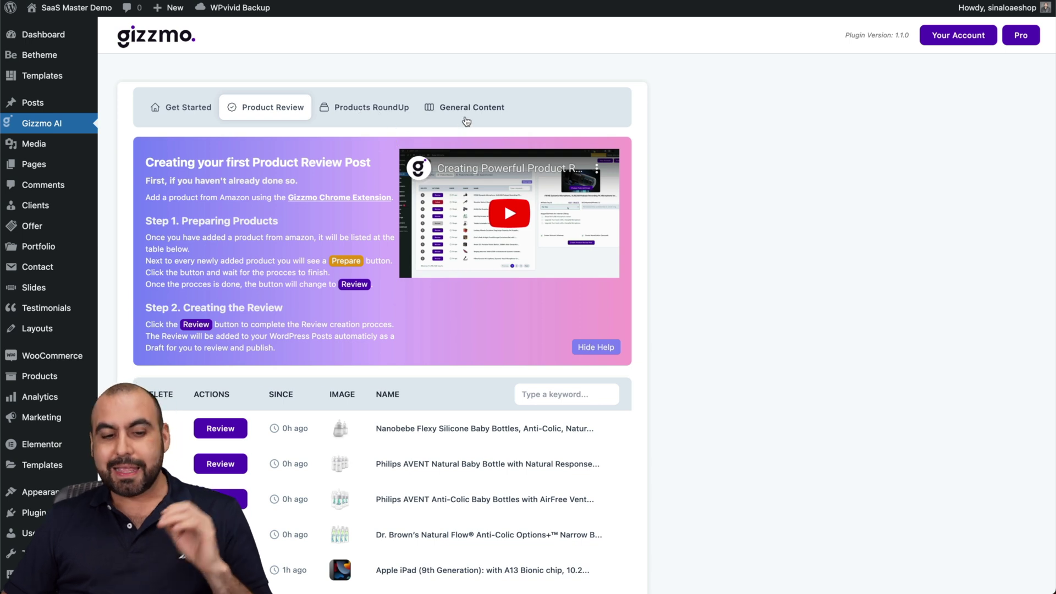
click(471, 114)
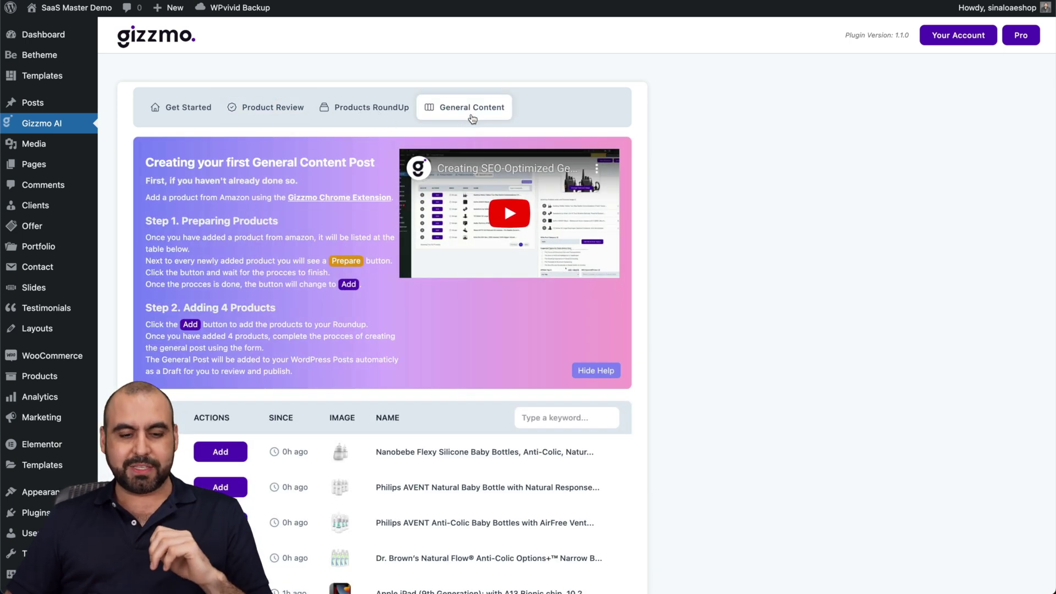
scroll(421, 266, down, 2)
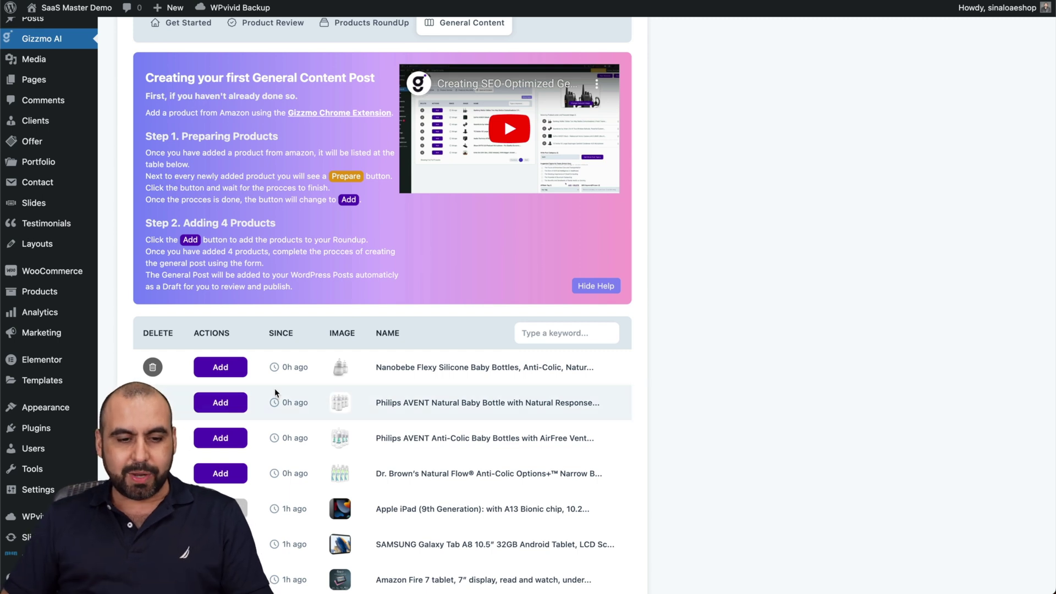
- Add Nanobebe Flexy, Philips AVENT Natural, Philips AVENT Anti-Colic and Dr. Brown's bottles as products
click(219, 372)
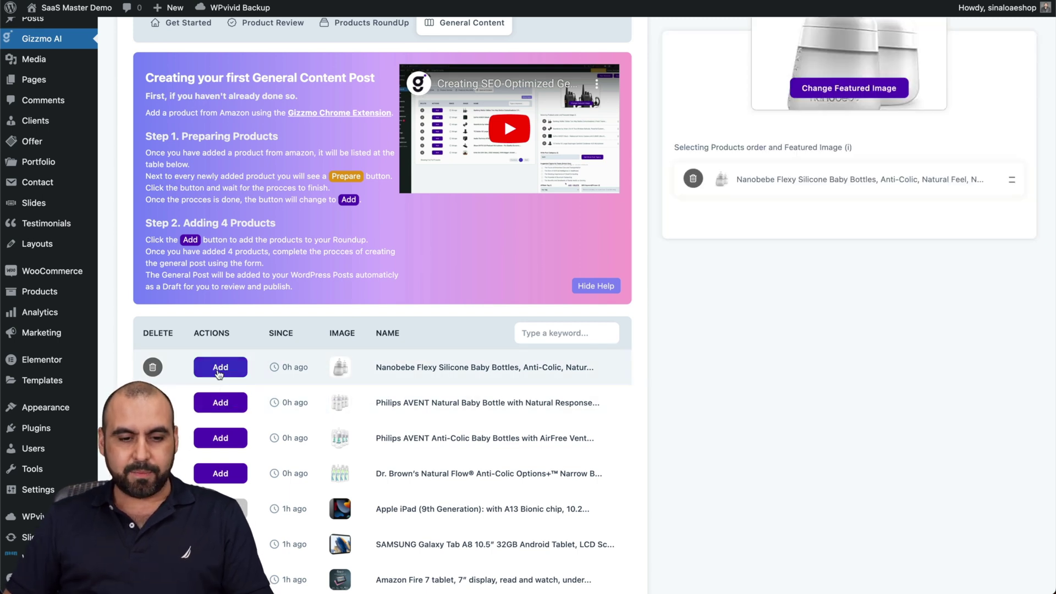
click(223, 407)
click(225, 438)
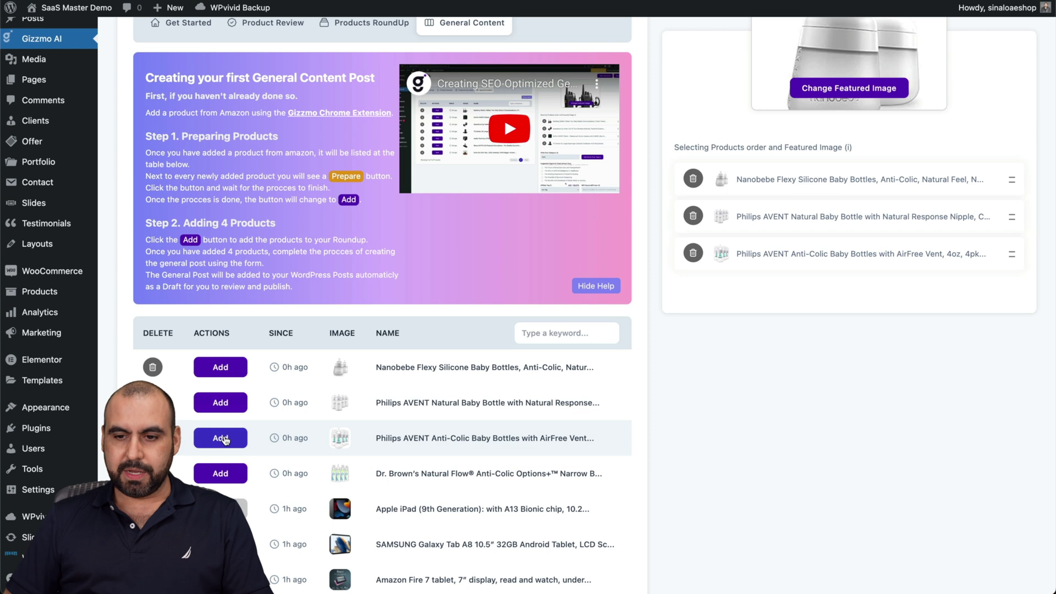
click(225, 471)
scroll(552, 483, up, 2)
scroll(552, 482, down, 1)
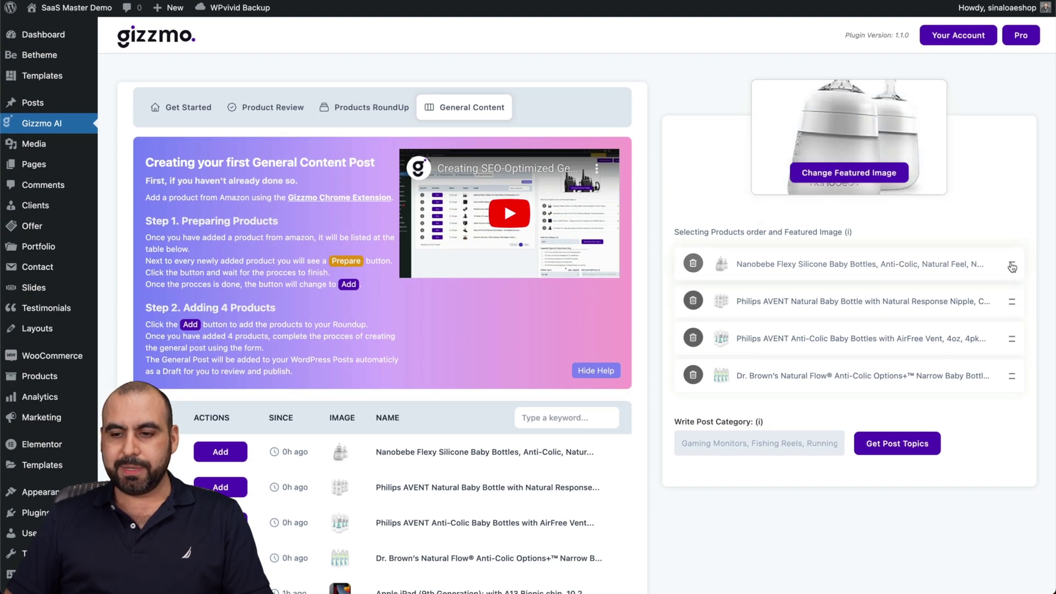
mouse_move(1012, 267)
mouse_down()
mouse_move(1011, 311)
mouse_move(1010, 269)
mouse_up()
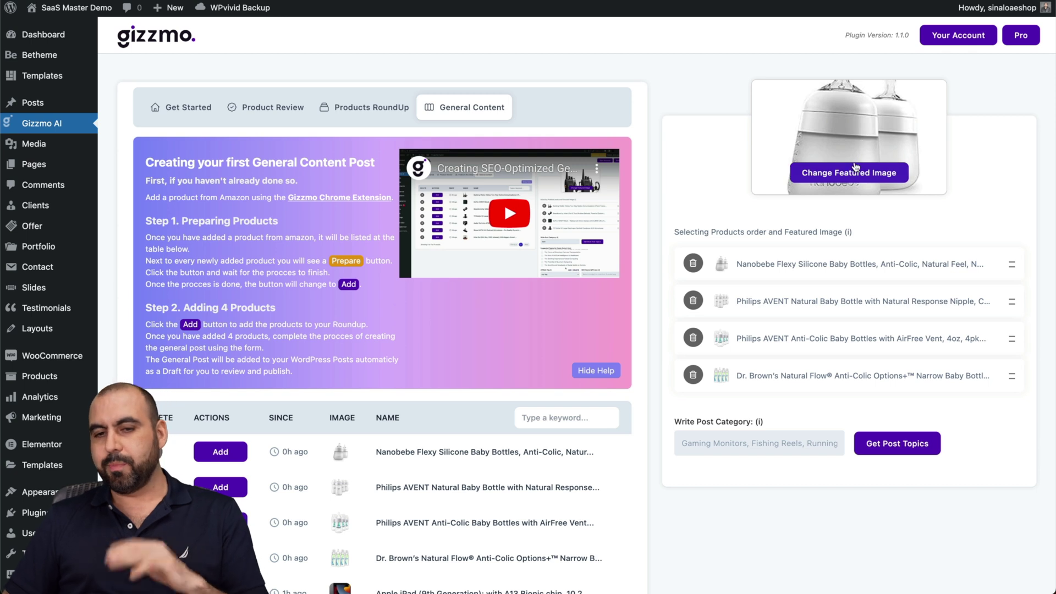
click(726, 443)
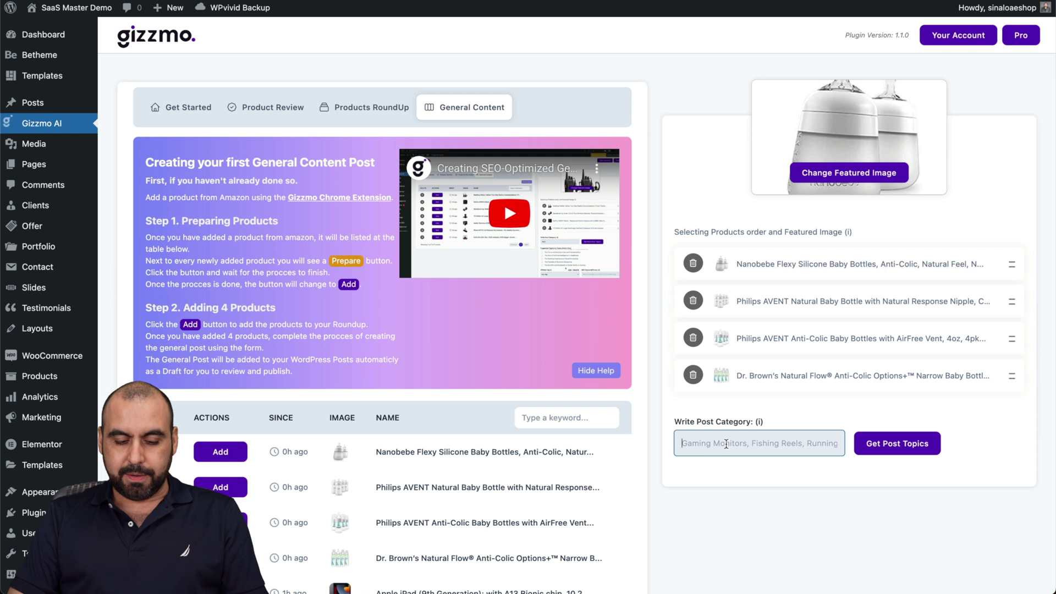
- Use category 'best baby bottle', pick the BPA-free bottles topic, and create the general post
text(best baby bottle)
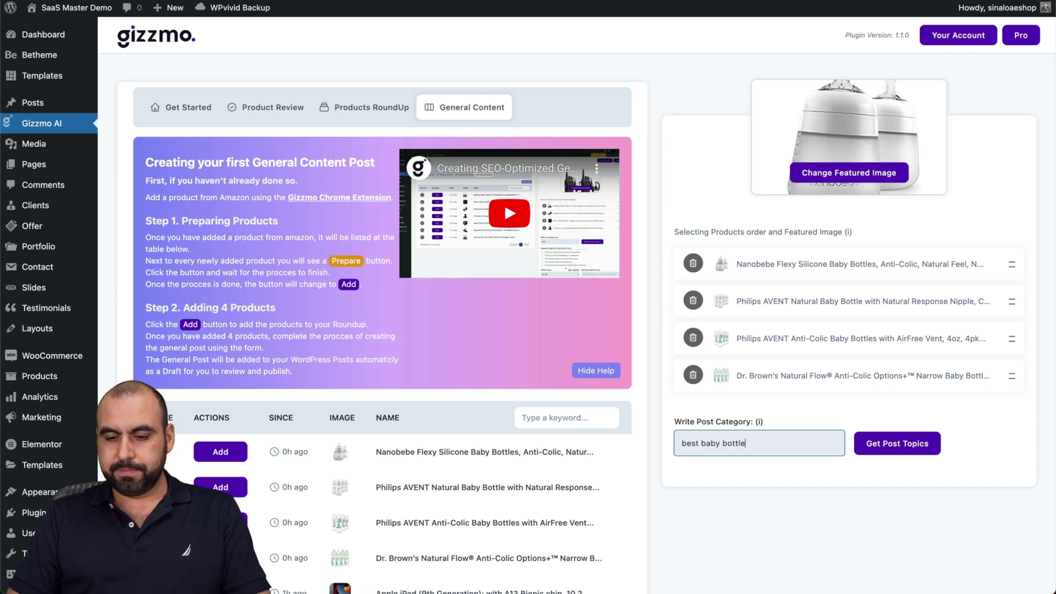
click(884, 452)
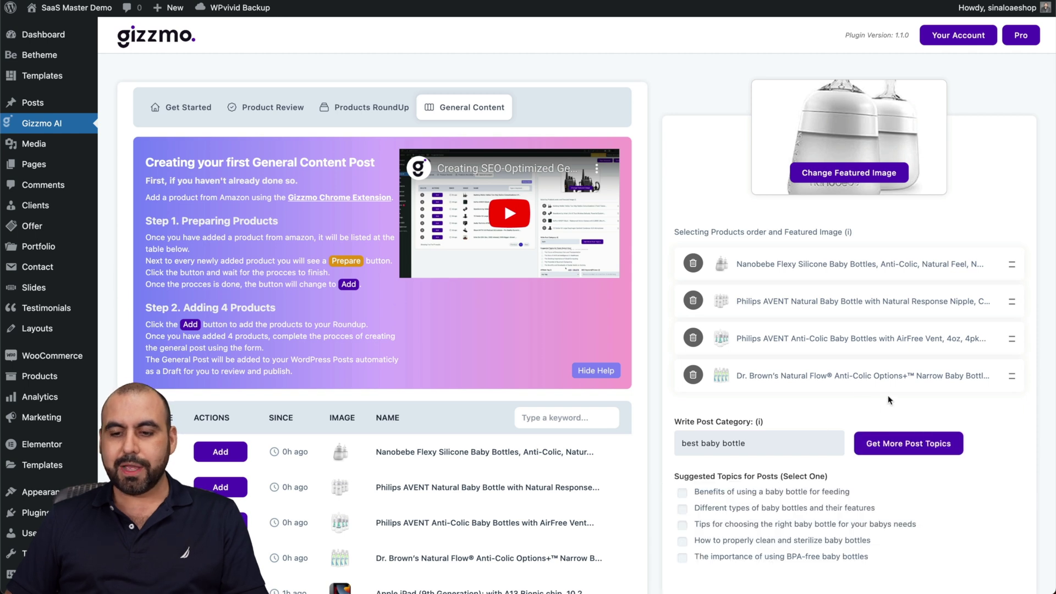
scroll(906, 402, down, 6)
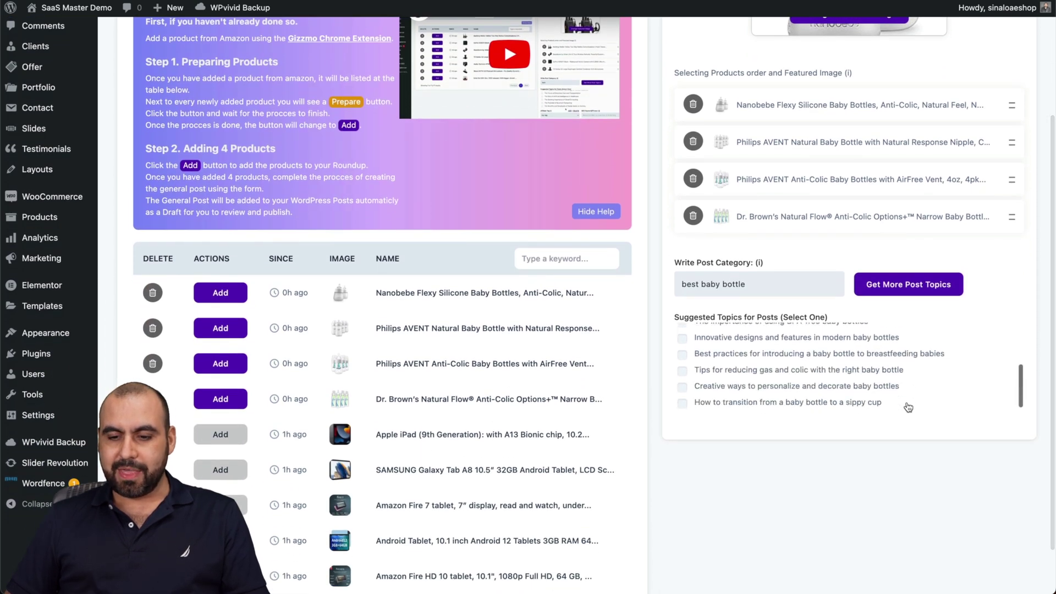
scroll(908, 407, up, 3)
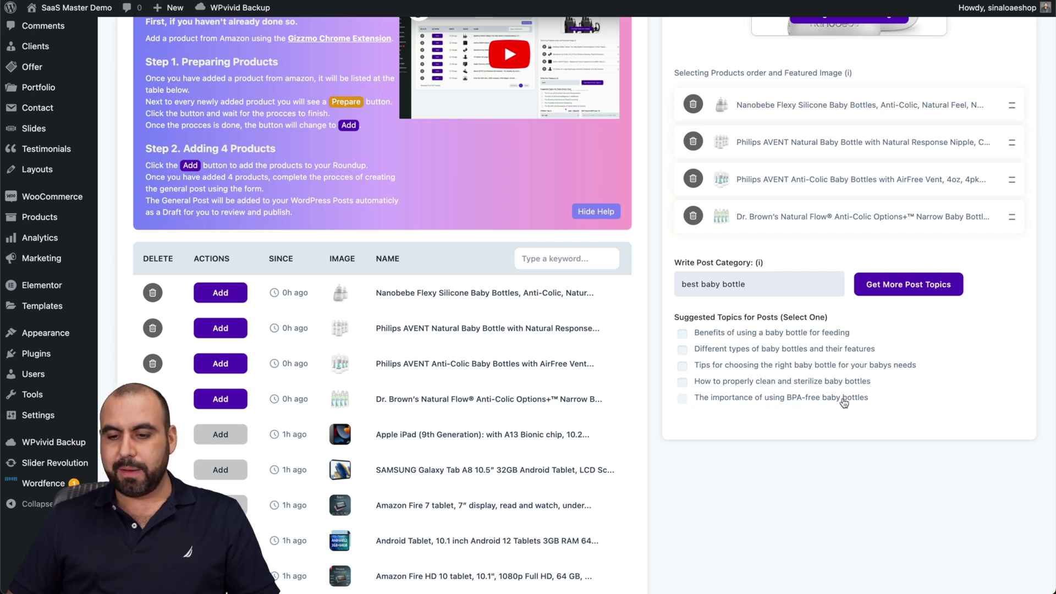
scroll(844, 403, down, 2)
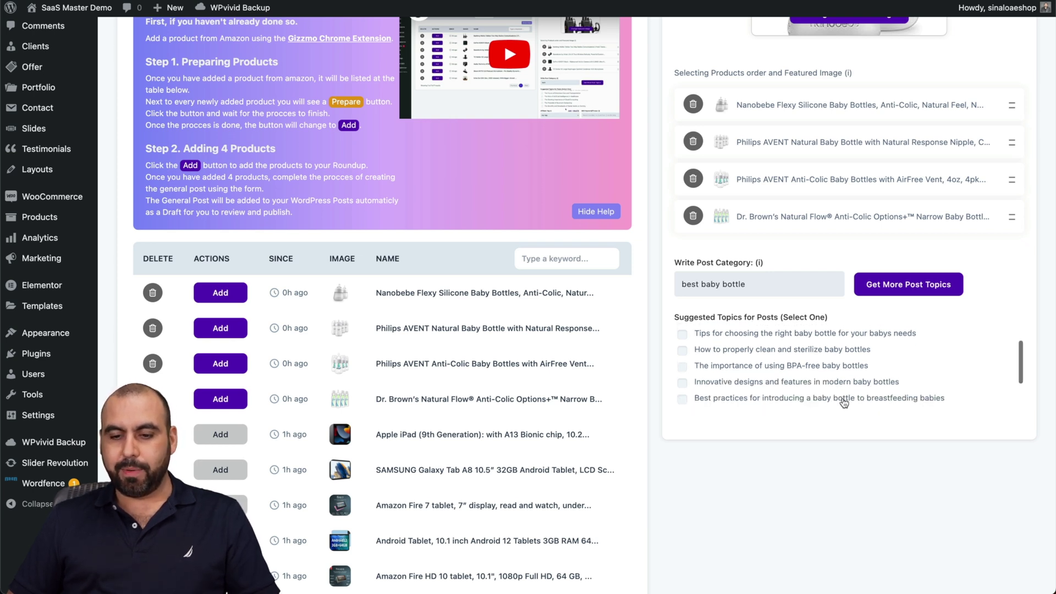
click(682, 364)
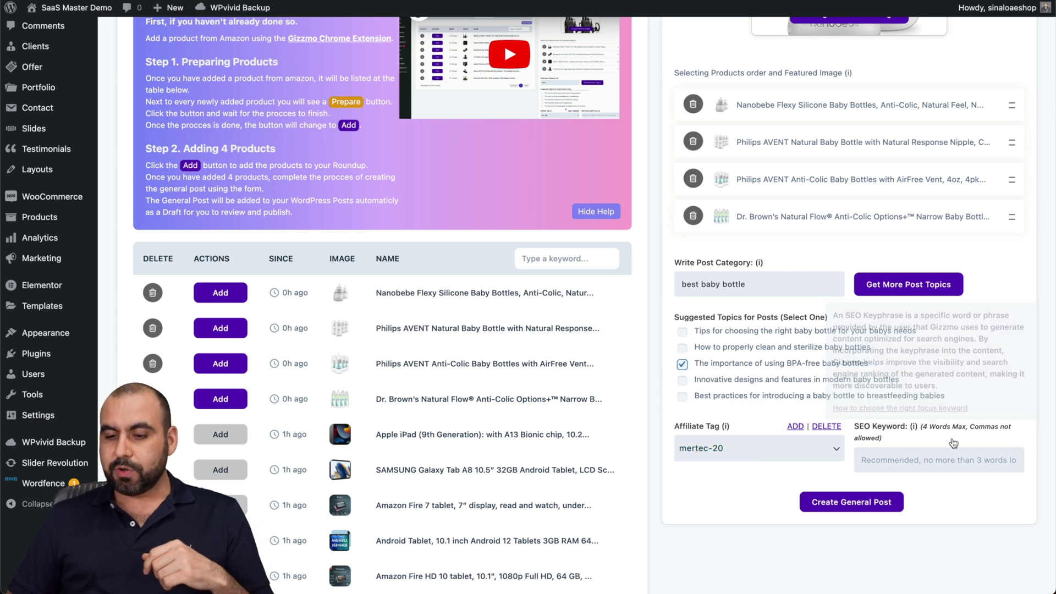
click(870, 505)
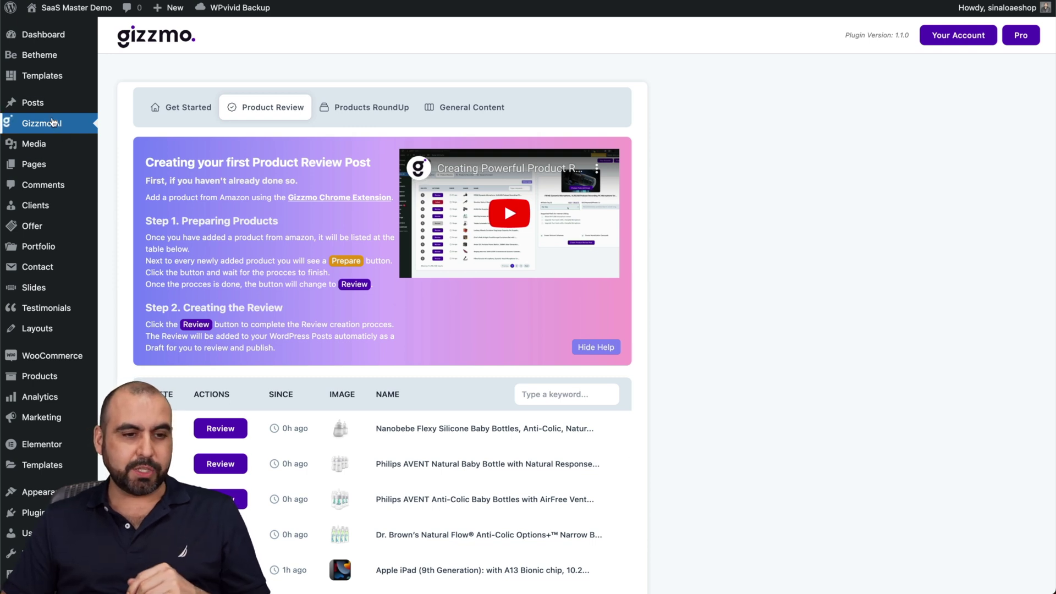
- Open All Posts and preview the new BPA-free baby bottles draft
click(42, 105)
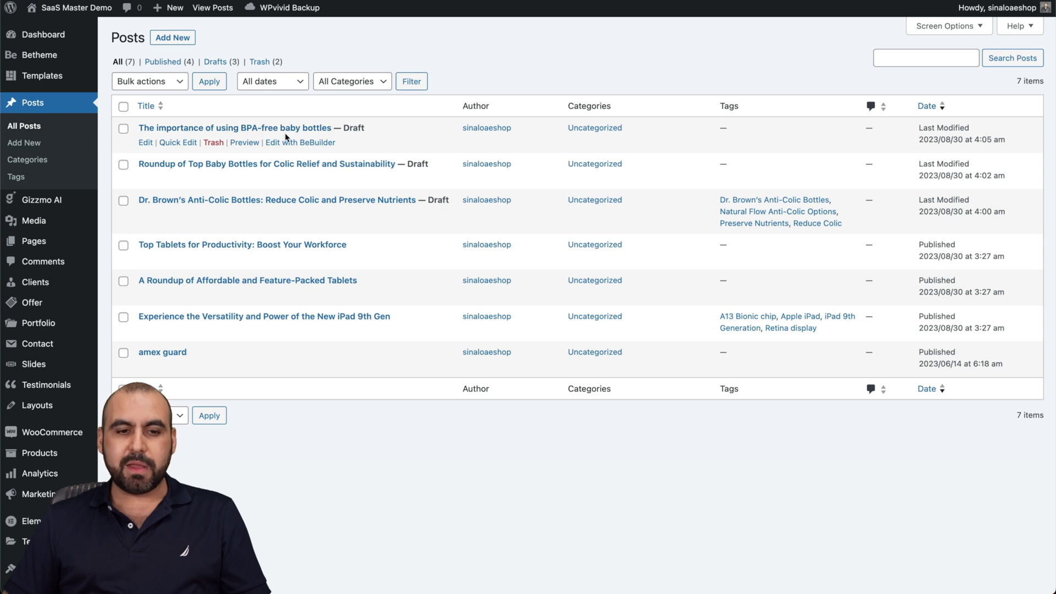
click(244, 143)
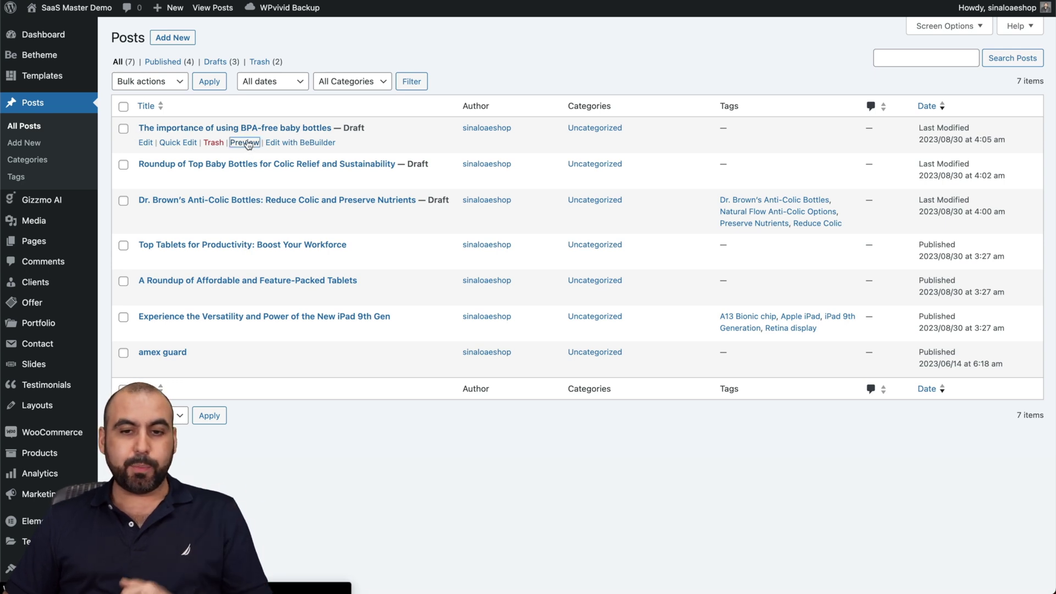
scroll(390, 440, down, 3)
scroll(390, 440, down, 5)
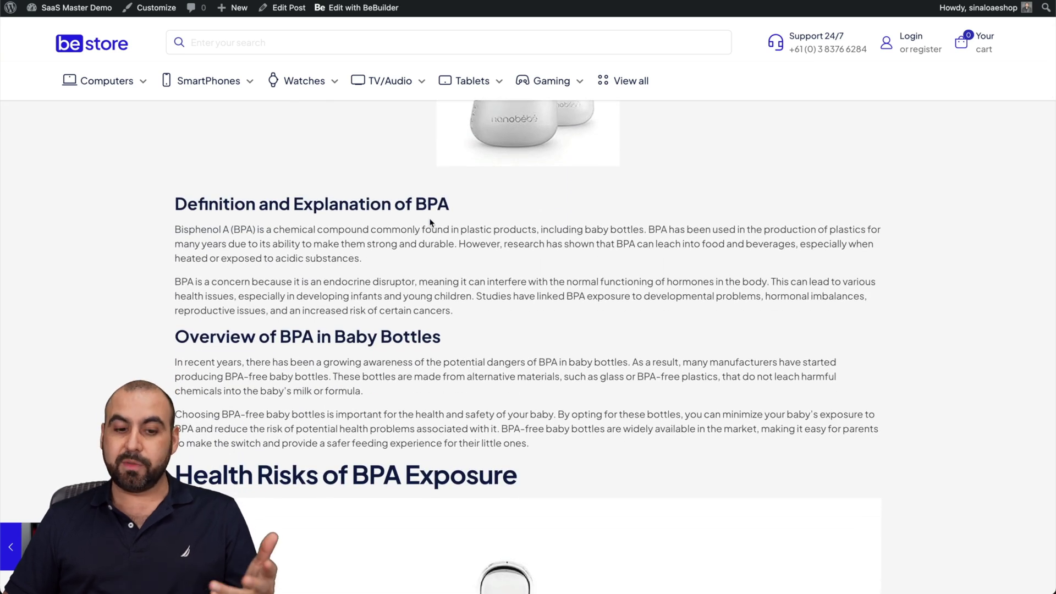
scroll(430, 223, down, 6)
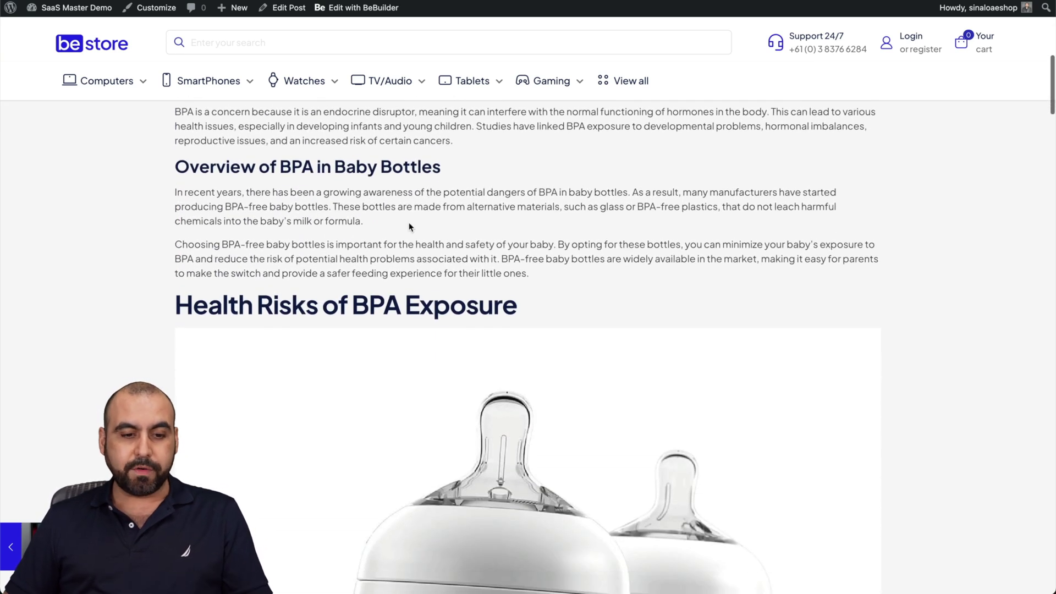
- Read through the rest of the BPA-free baby bottles post preview
scroll(448, 217, down, 8)
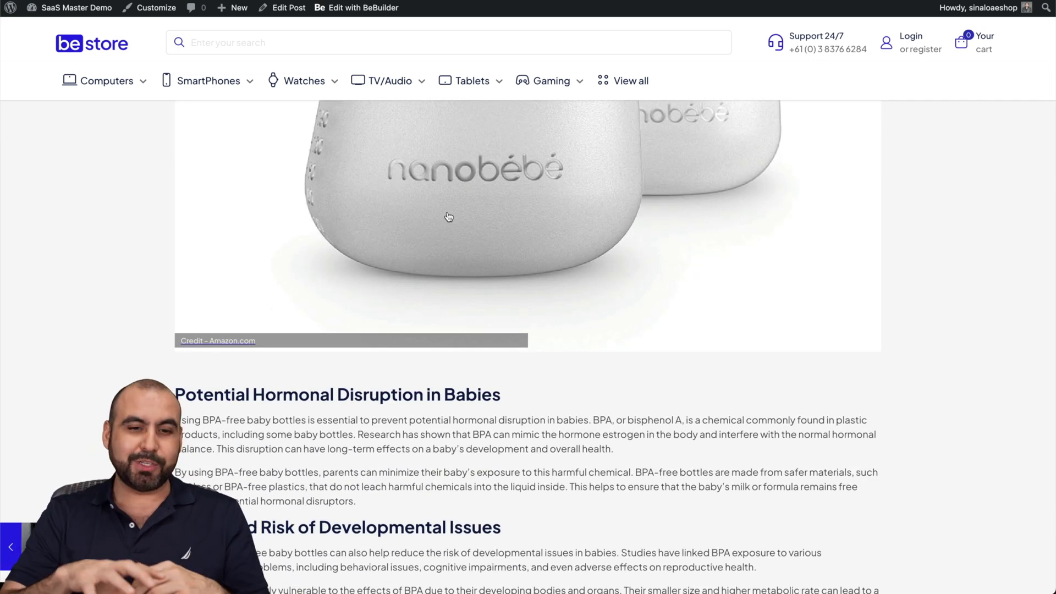
scroll(449, 217, down, 8)
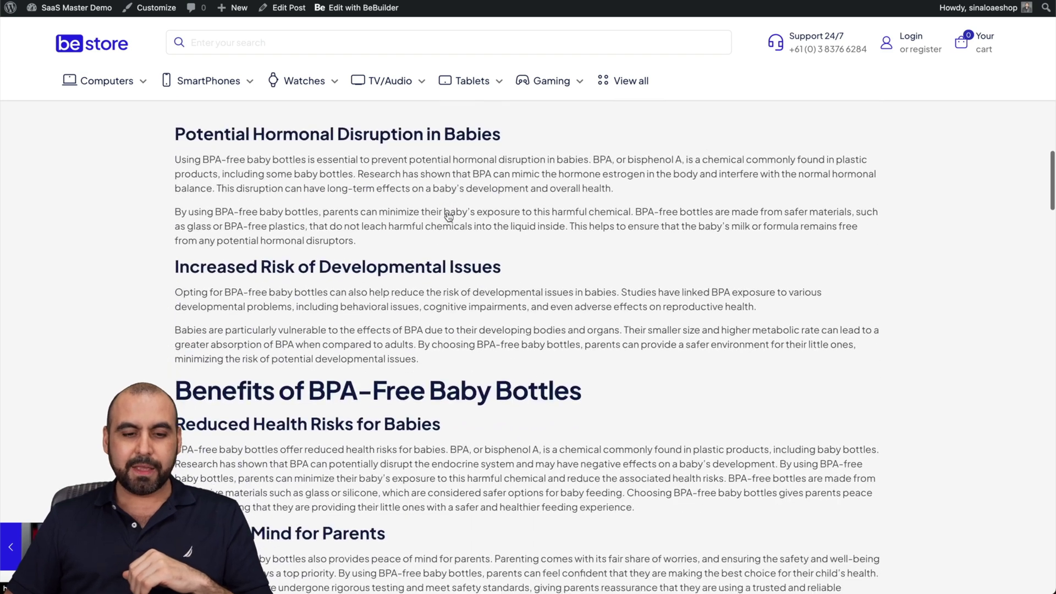
scroll(447, 214, down, 6)
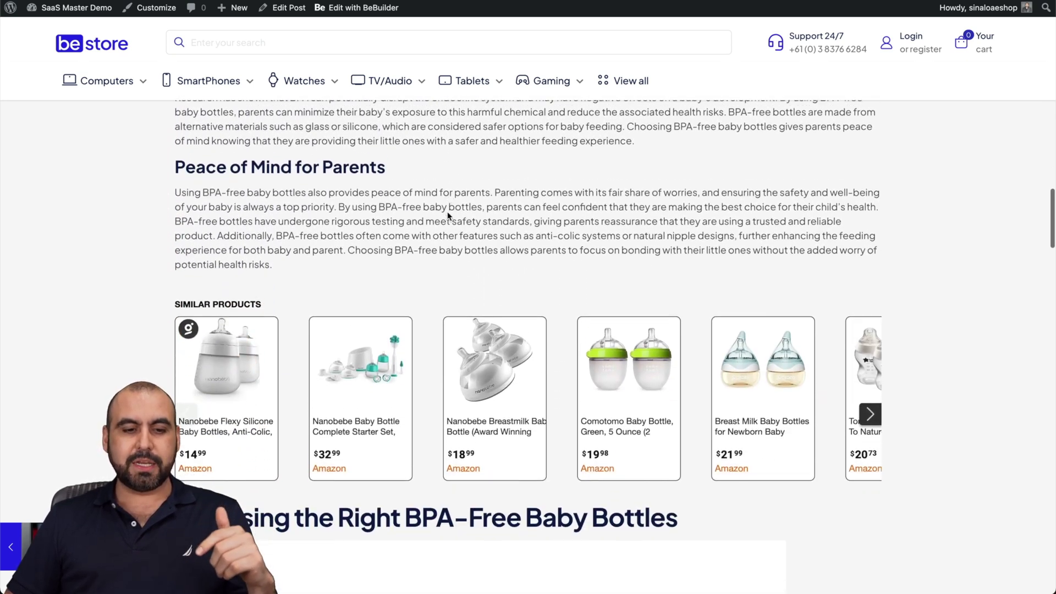
scroll(654, 287, down, 3)
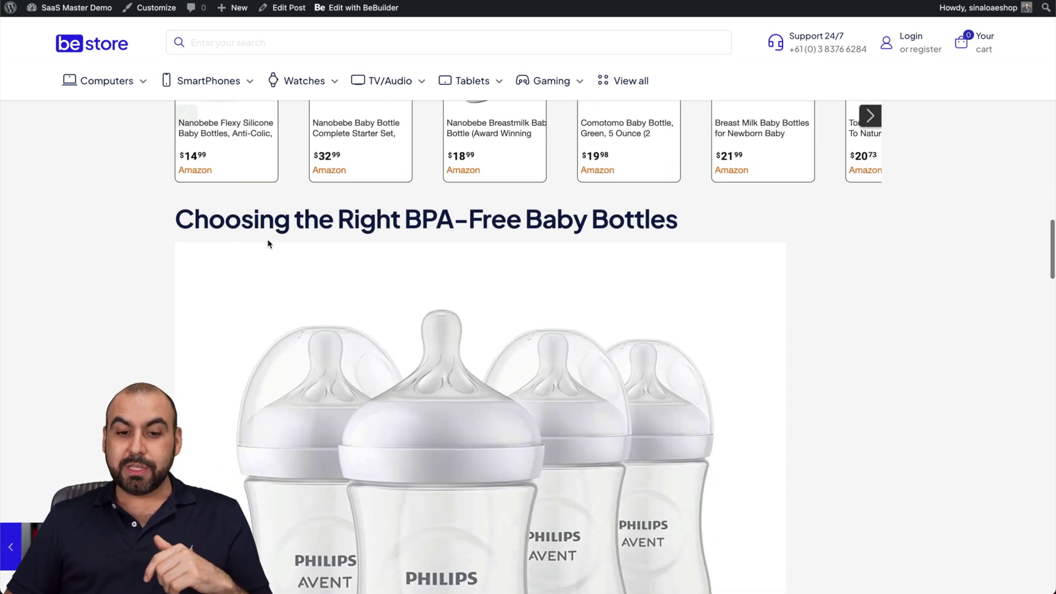
scroll(578, 259, down, 11)
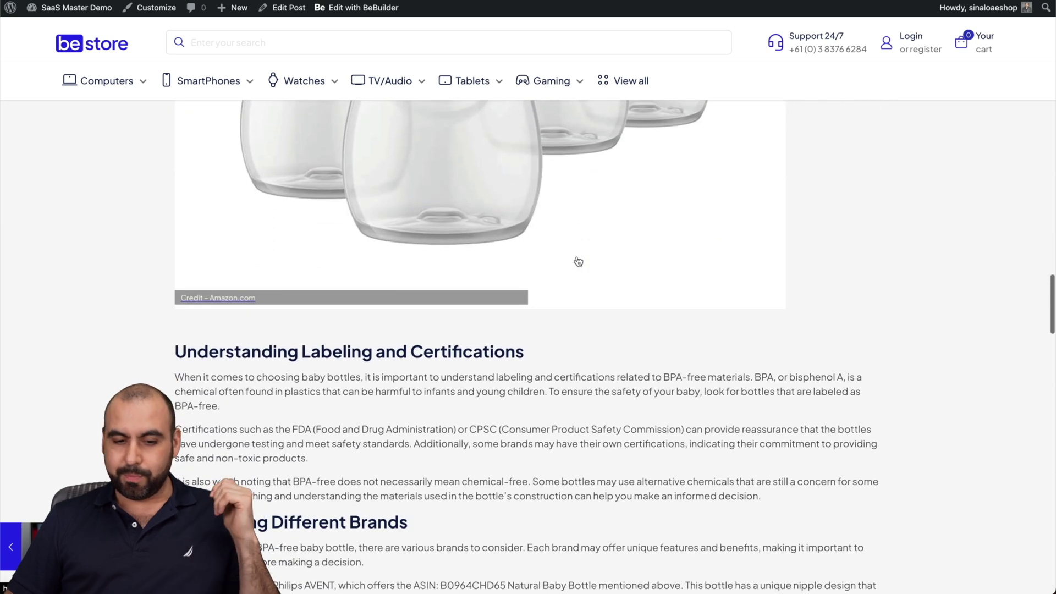
scroll(578, 261, down, 11)
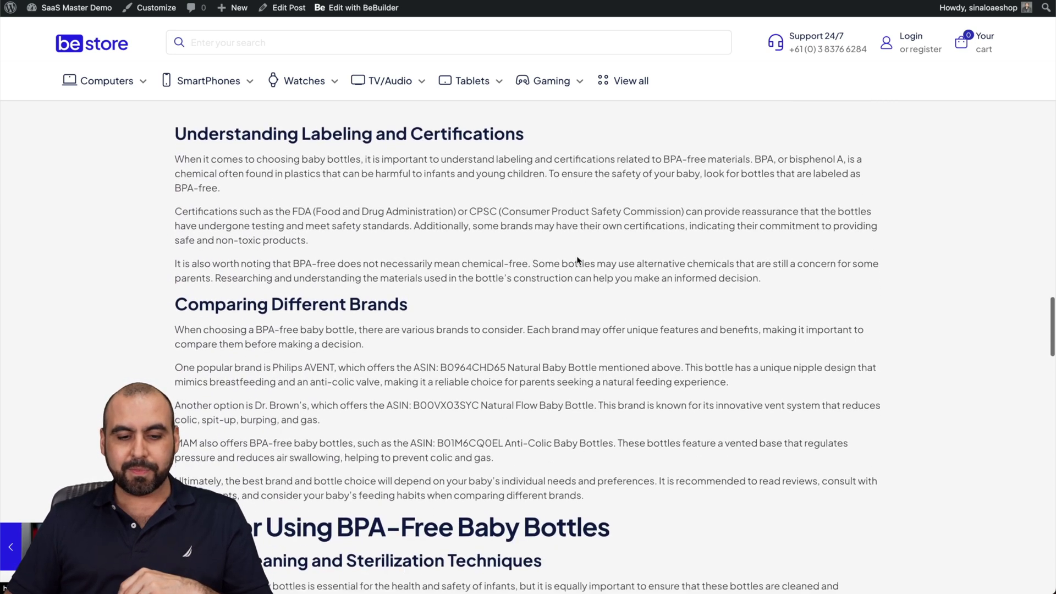
scroll(578, 260, down, 14)
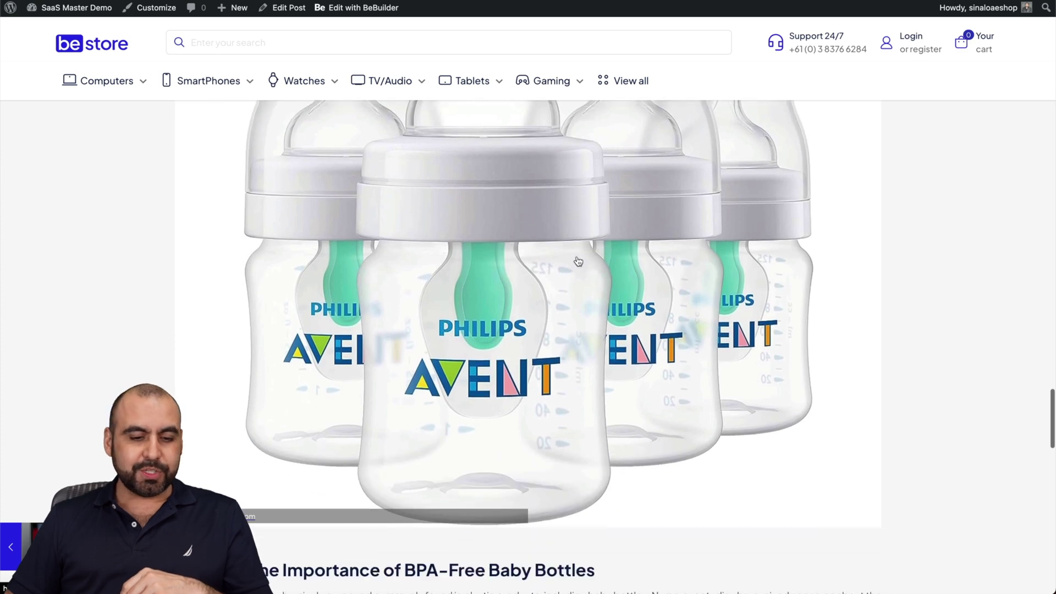
scroll(578, 260, down, 10)
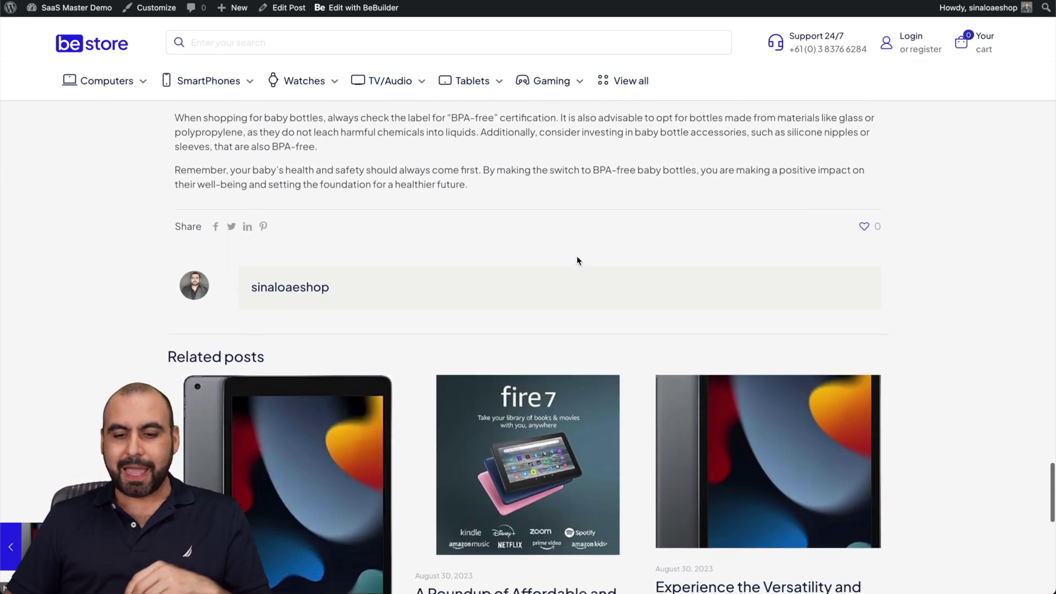
scroll(577, 259, up, 9)
scroll(576, 258, up, 20)
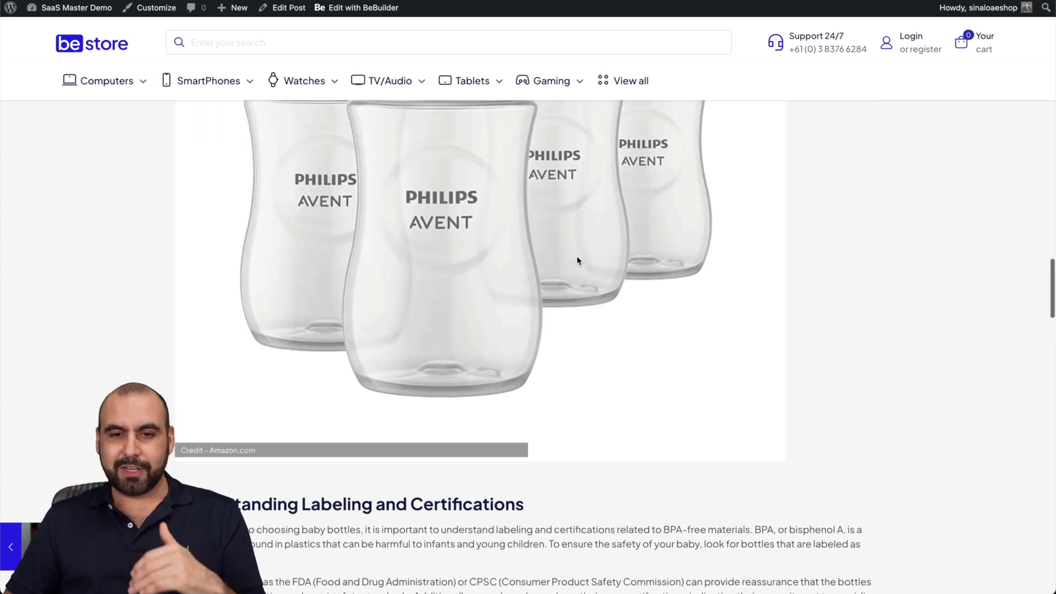
scroll(578, 260, up, 1)
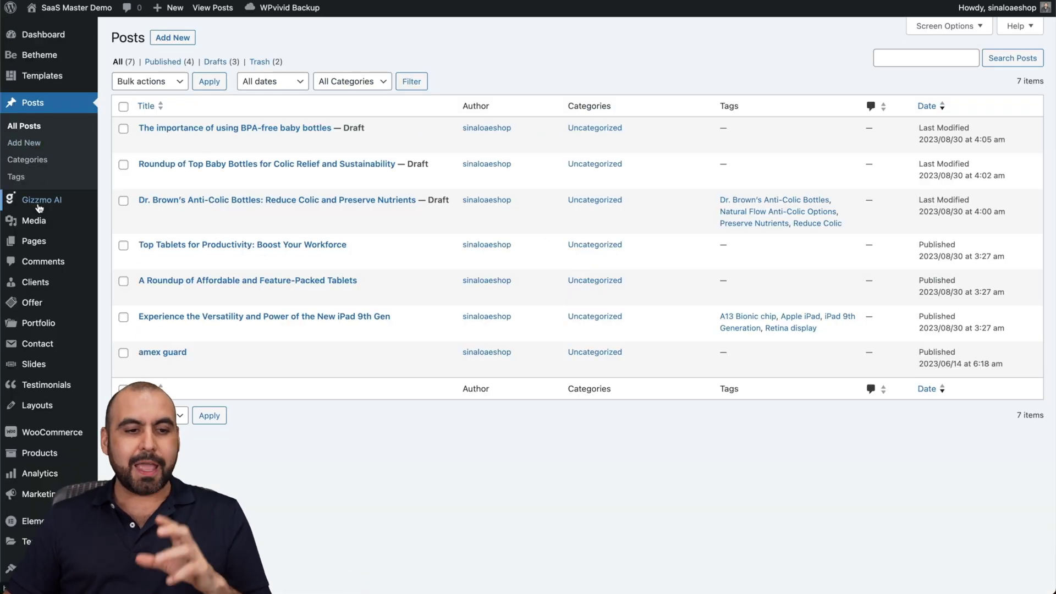
- In General Content, add Apple iPad, Samsung Galaxy Tab A8, Amazon Fire 7 and Android Tablet
click(38, 202)
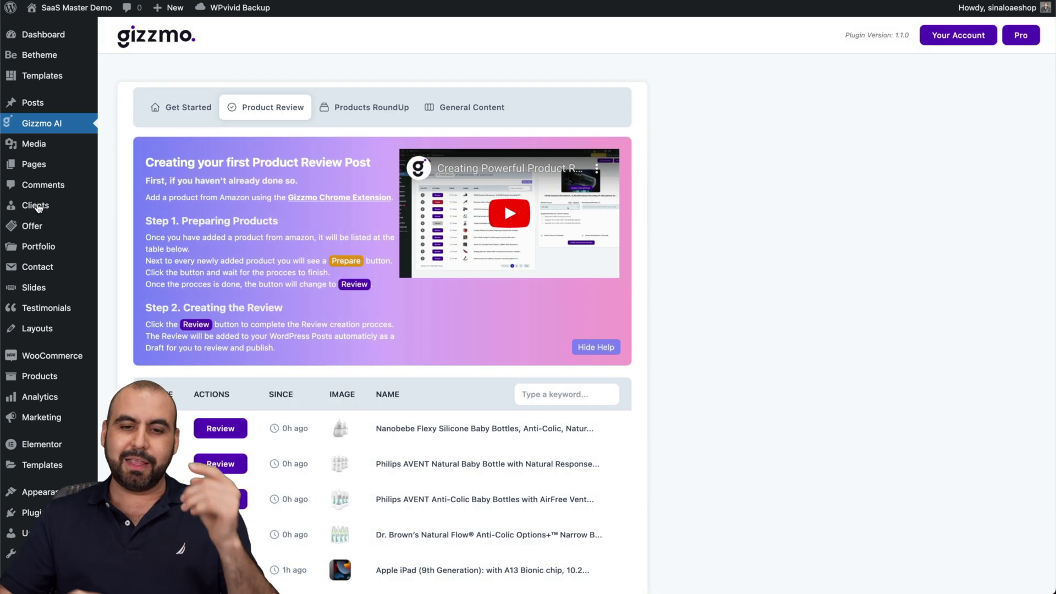
click(439, 110)
scroll(385, 396, down, 5)
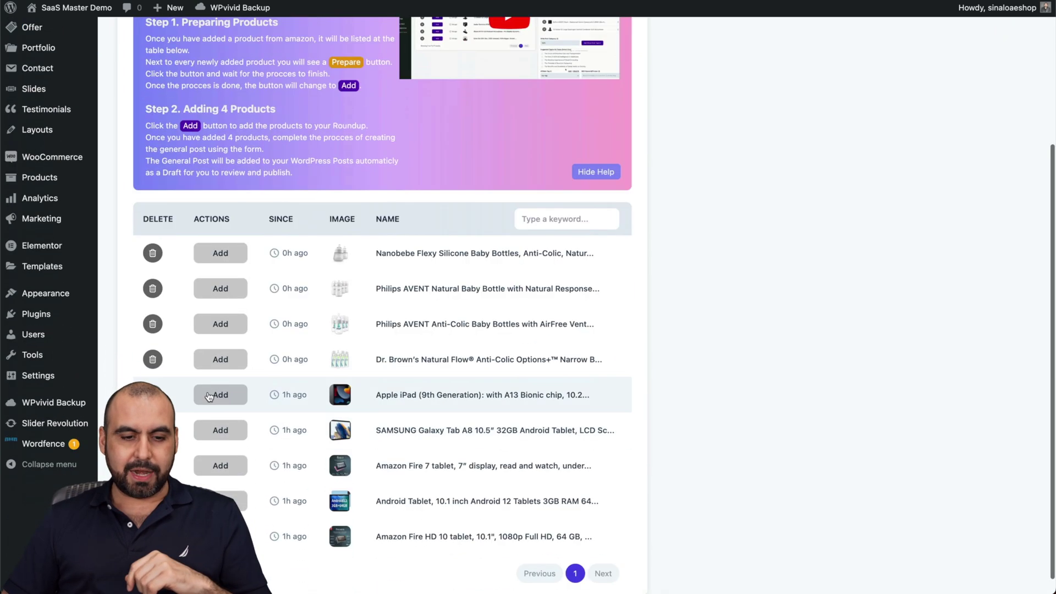
click(219, 392)
click(218, 394)
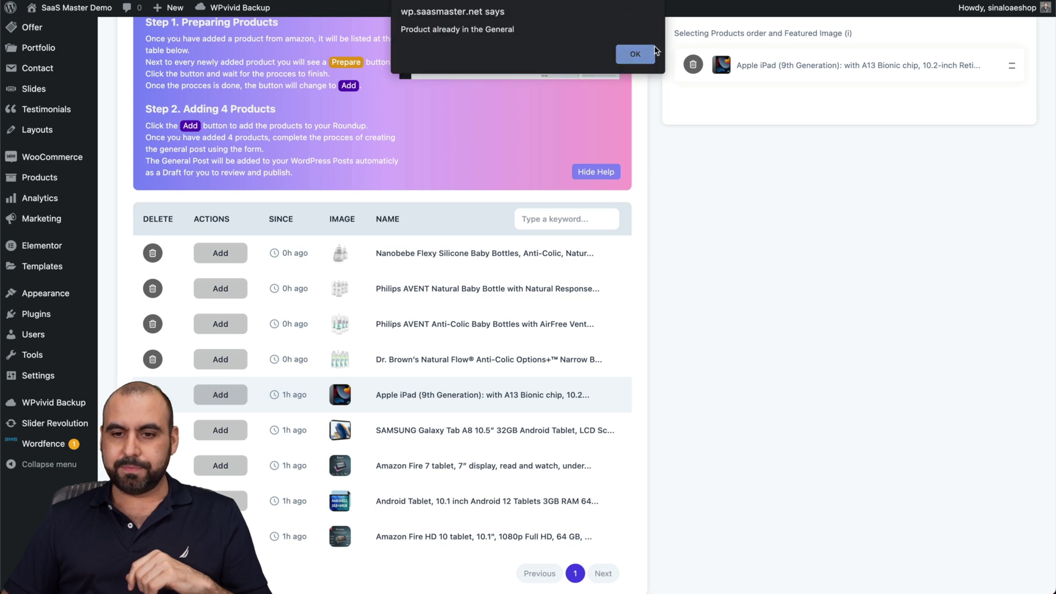
click(636, 53)
click(220, 430)
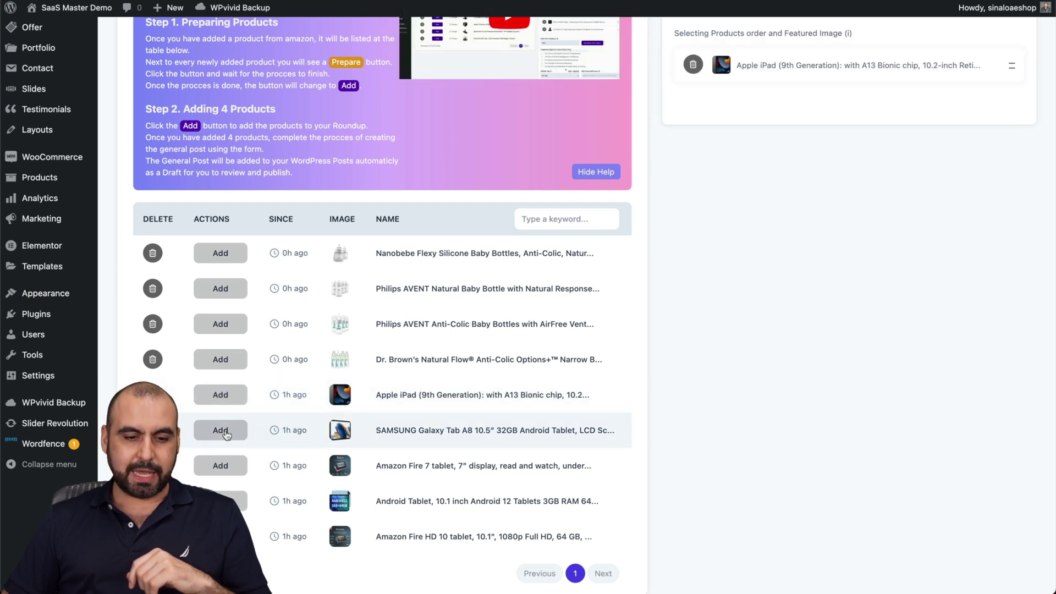
click(221, 465)
click(220, 500)
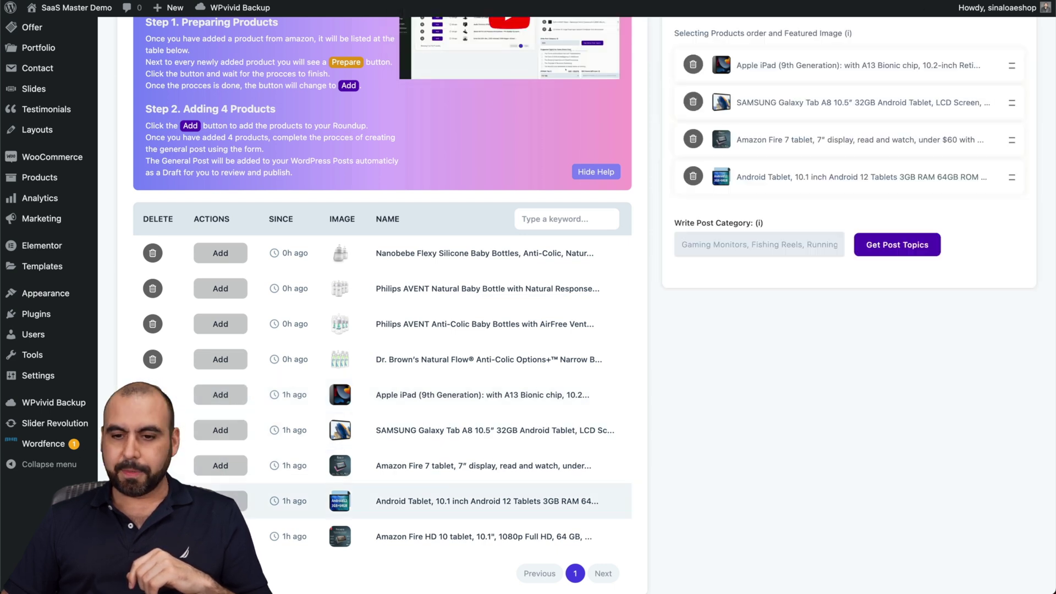
- Use category 'worst tablets', pick the inadequate camera quality topic, and create the general post
click(745, 248)
text(worst t)
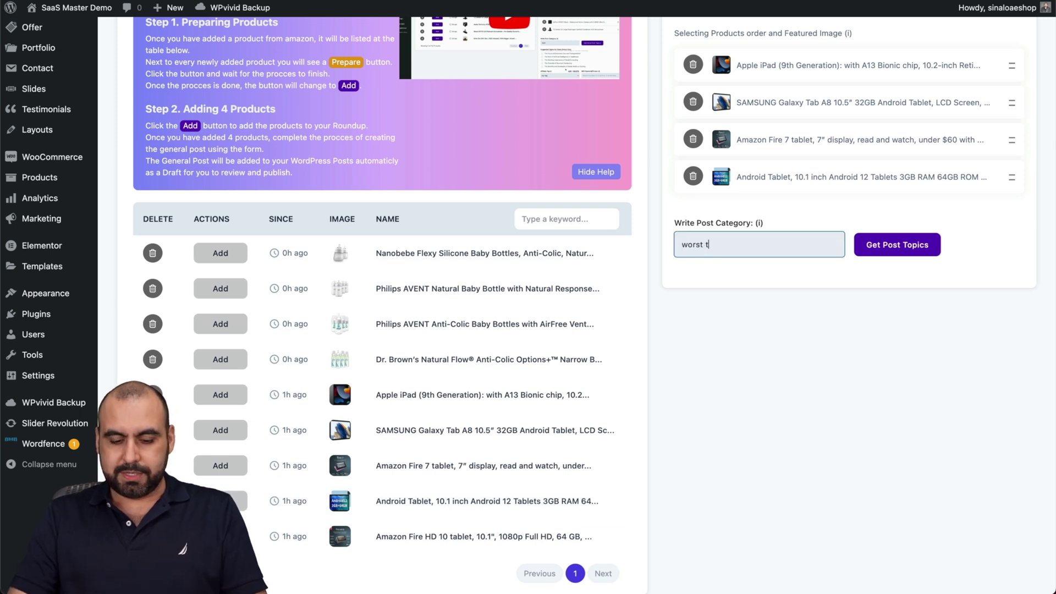
text(ablets)
click(904, 246)
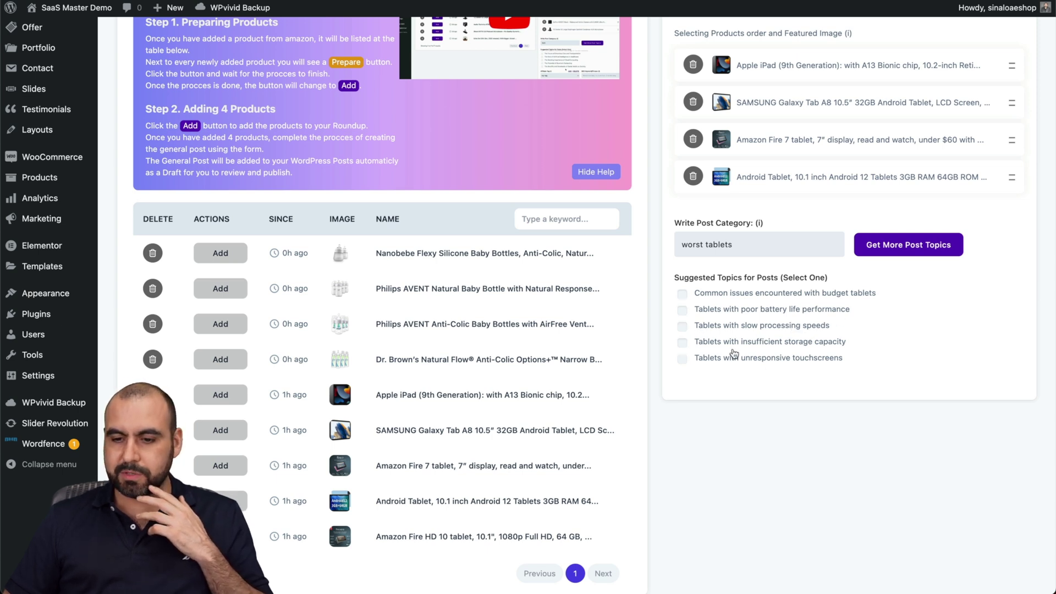
scroll(745, 352, down, 2)
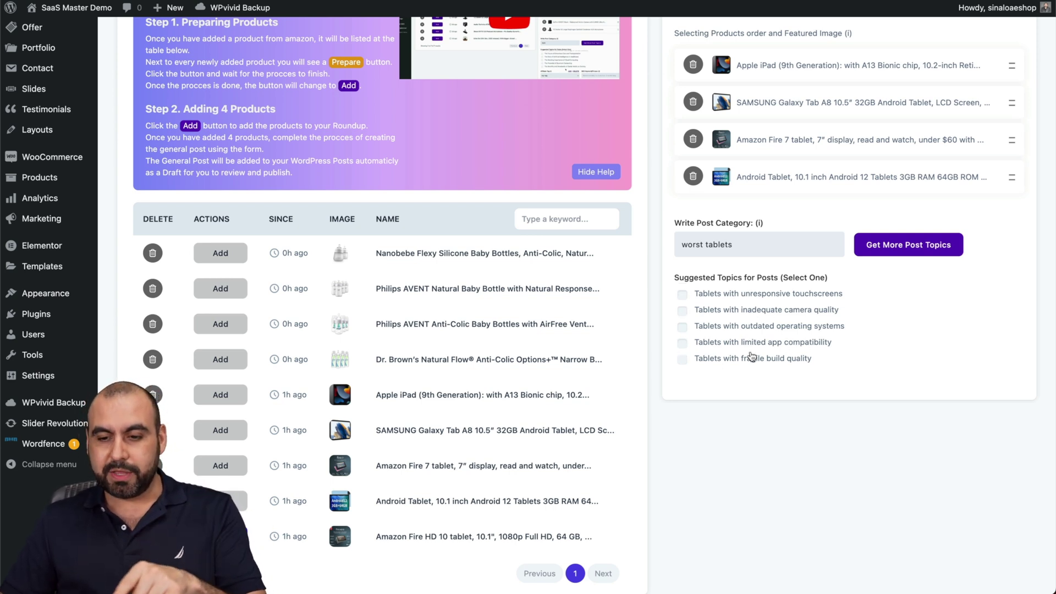
click(706, 310)
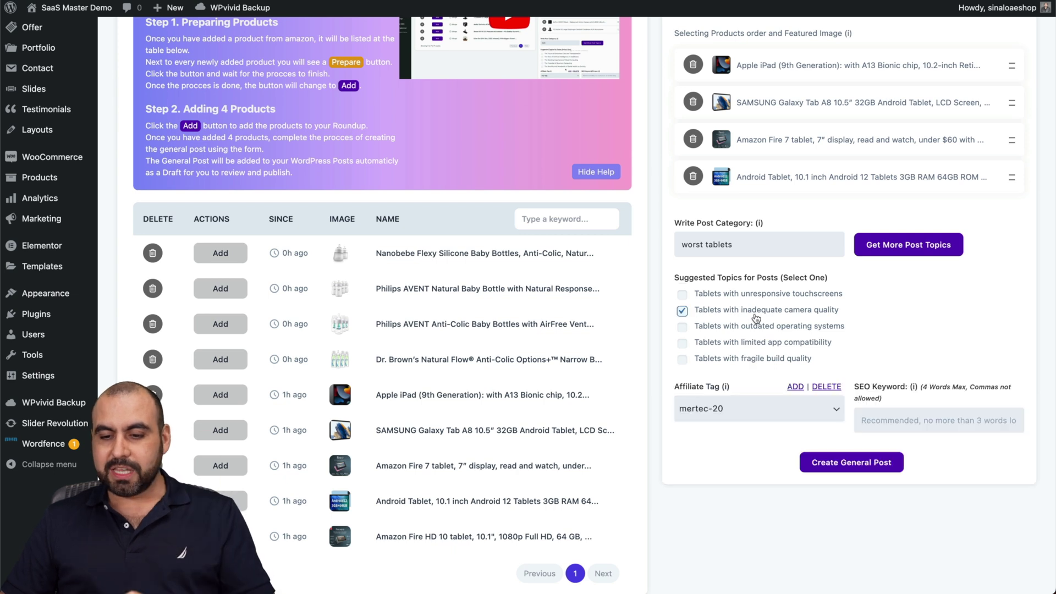
click(838, 464)
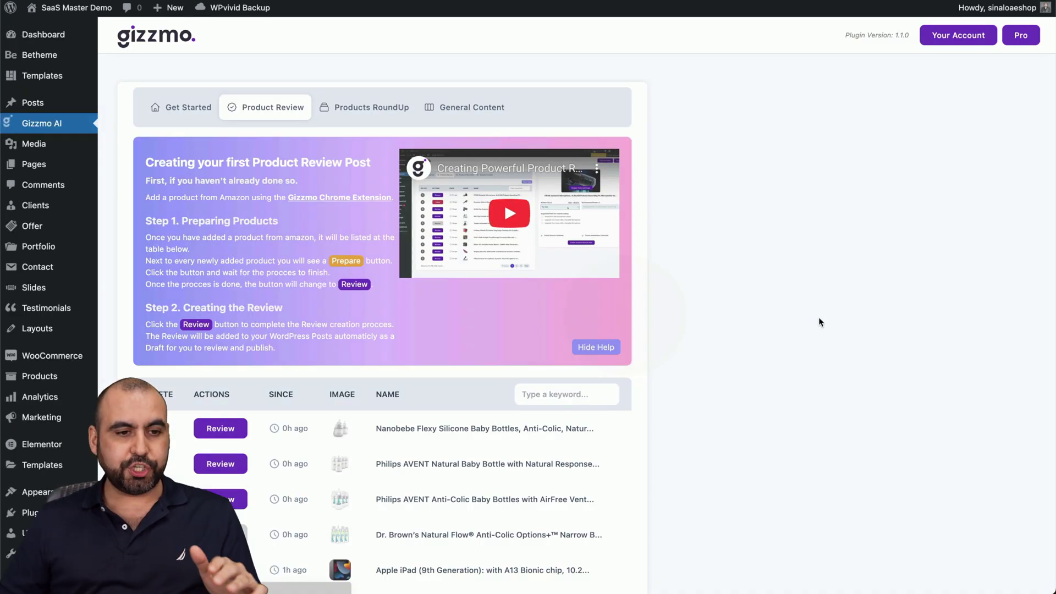
click(37, 104)
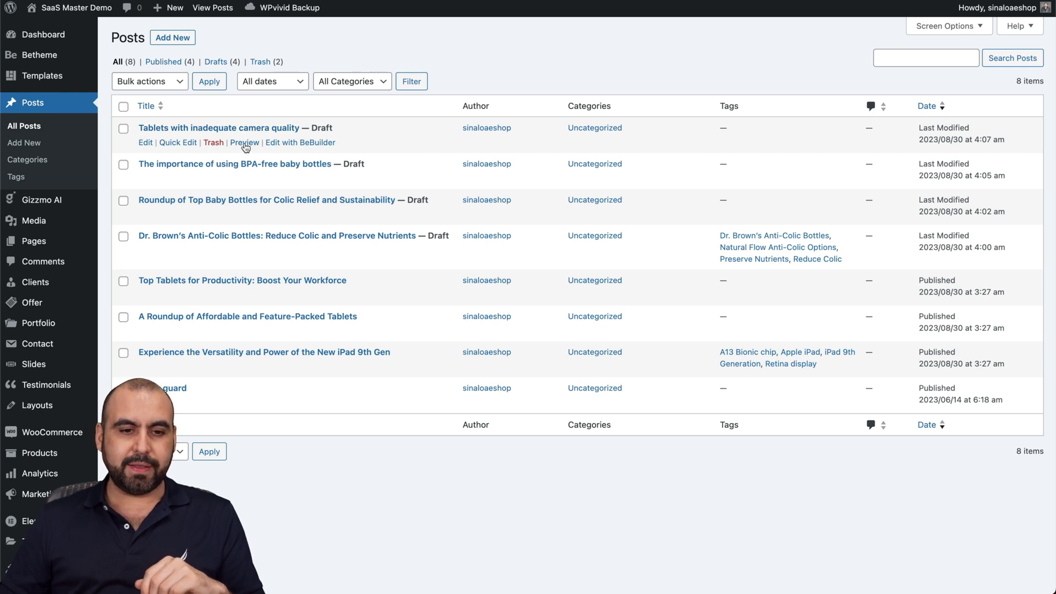
- Preview the 'Tablets with inadequate camera quality' draft and scroll through the article
click(245, 143)
scroll(400, 384, down, 8)
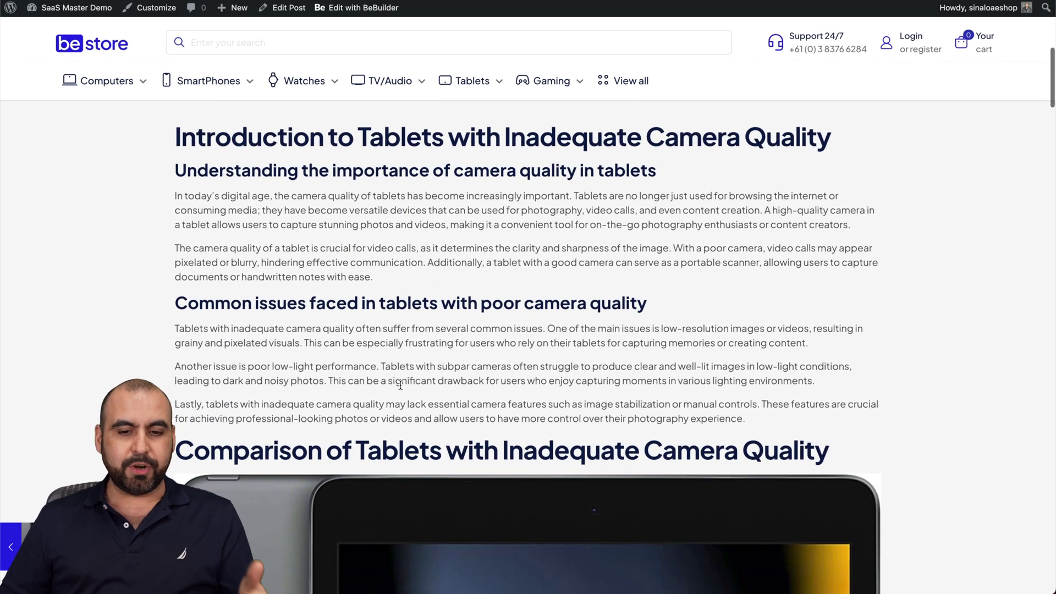
scroll(341, 295, down, 3)
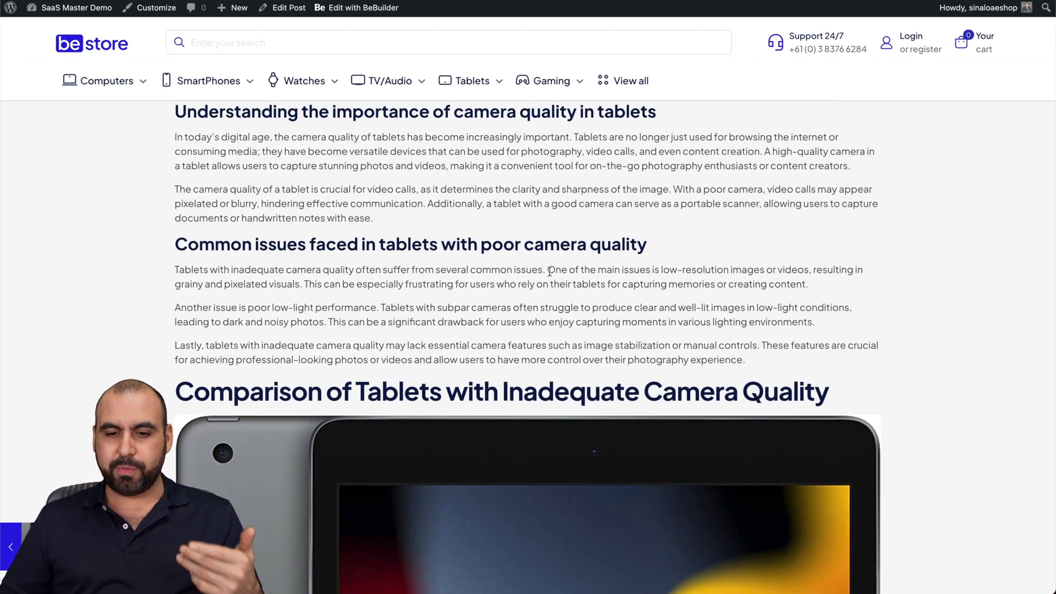
scroll(549, 270, down, 3)
scroll(550, 270, down, 7)
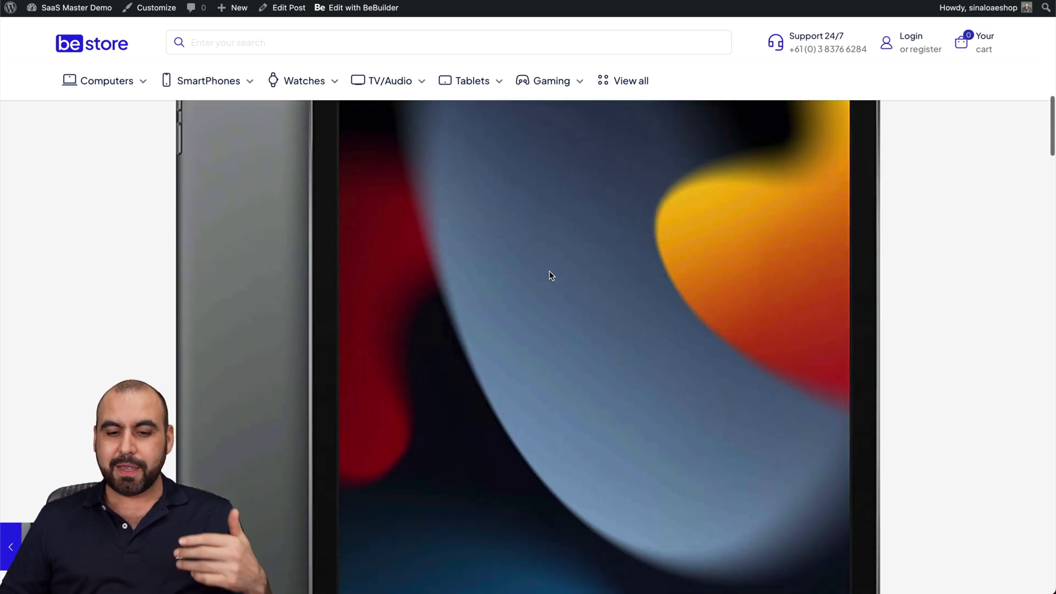
scroll(549, 274, down, 10)
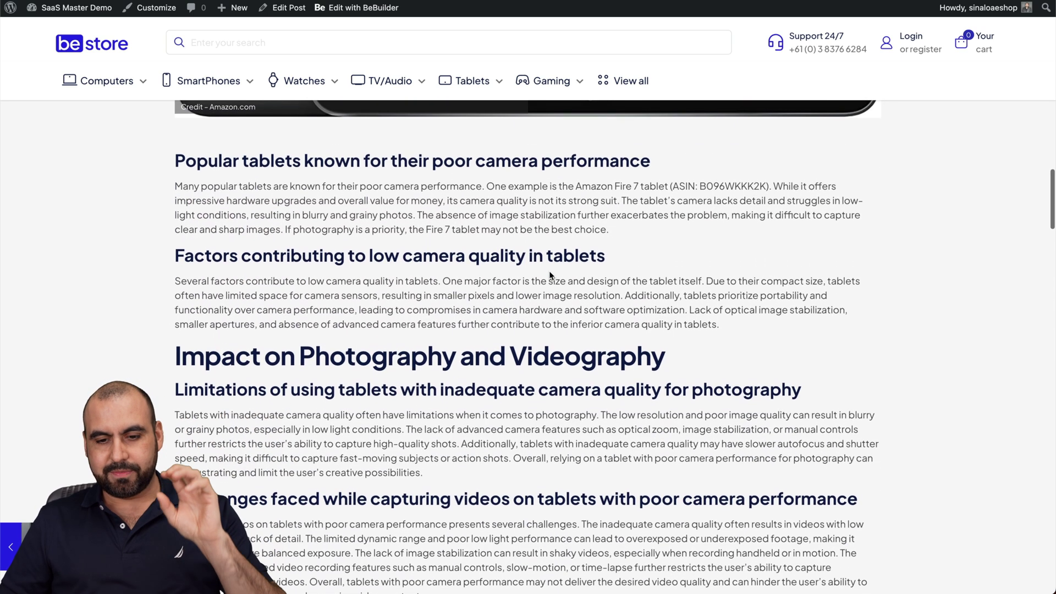
scroll(550, 275, down, 20)
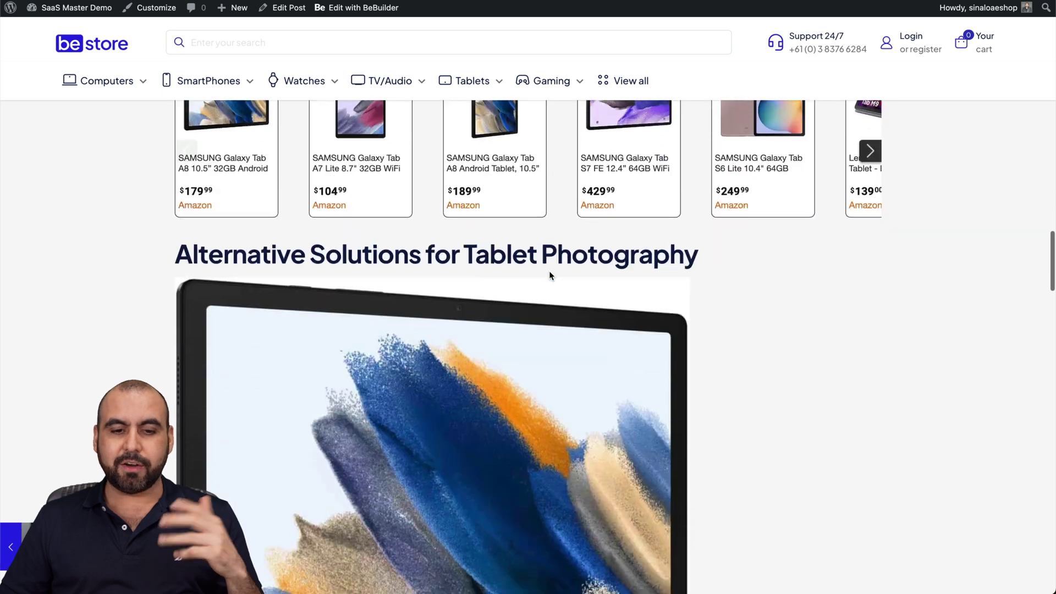
scroll(549, 271, down, 20)
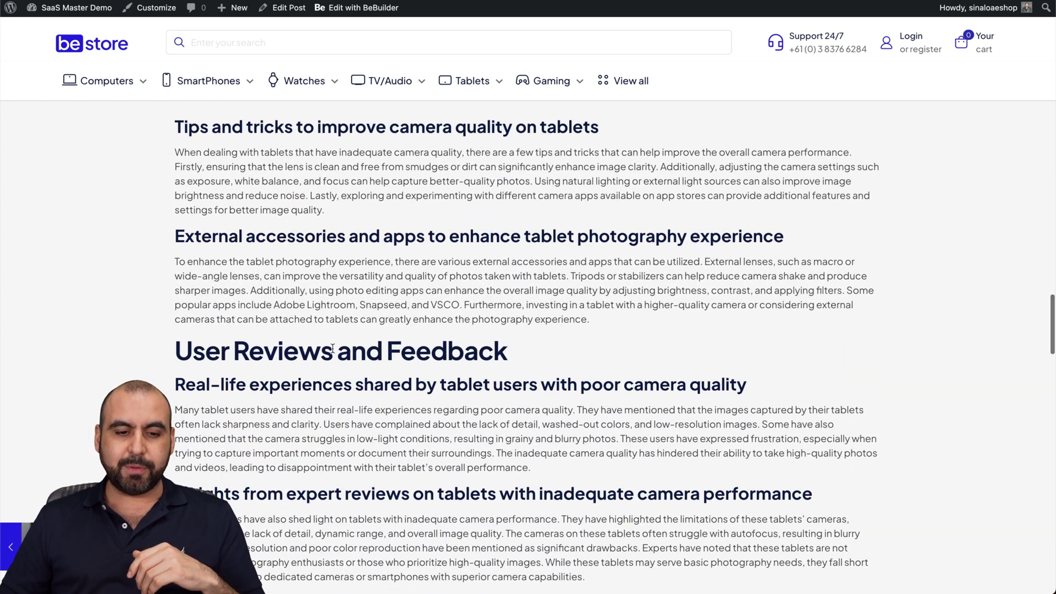
scroll(332, 348, down, 20)
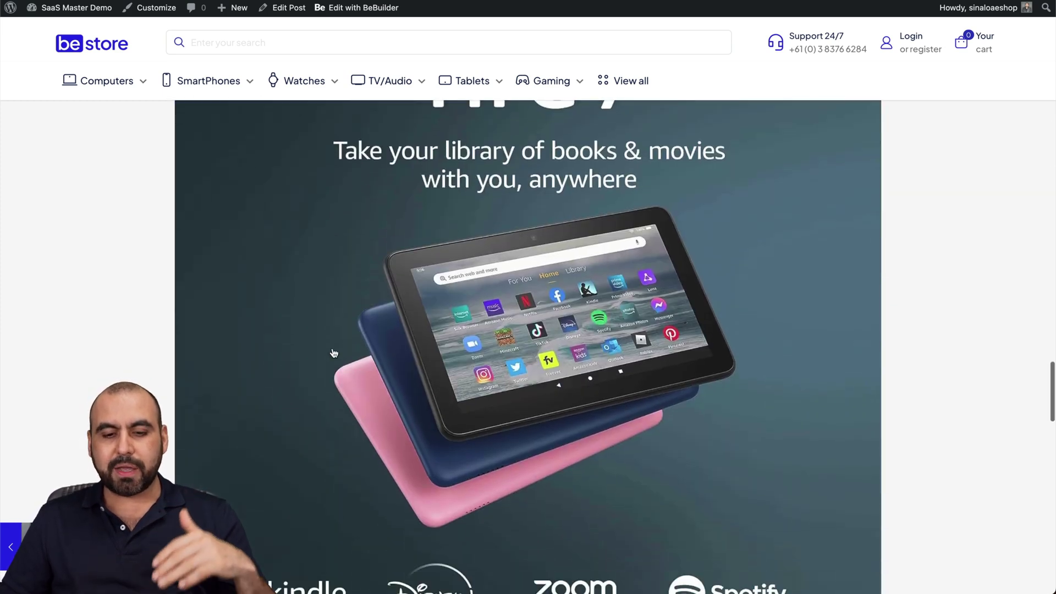
scroll(332, 352, down, 20)
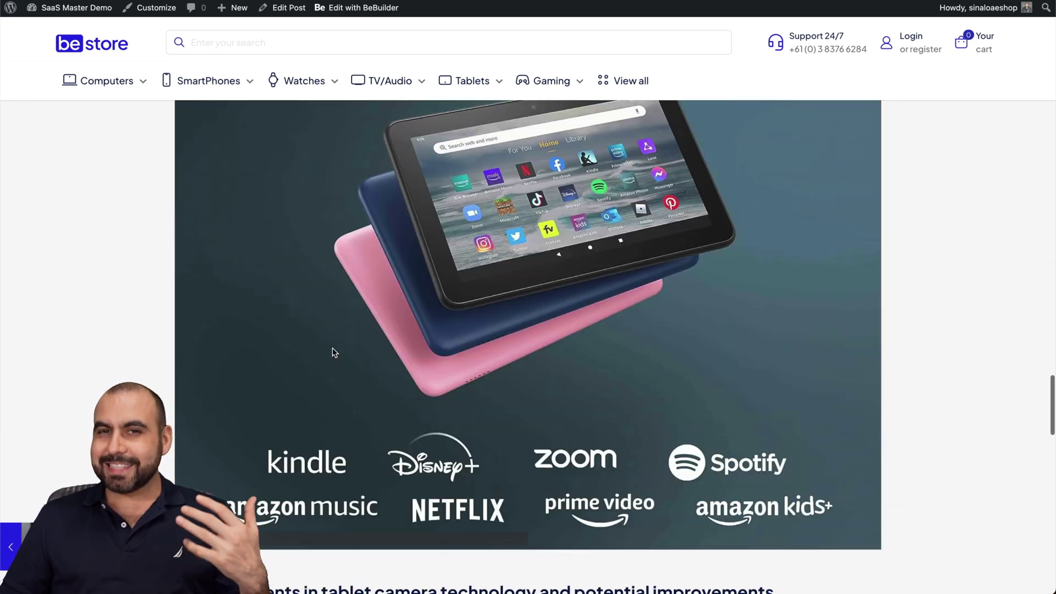
scroll(333, 352, up, 20)
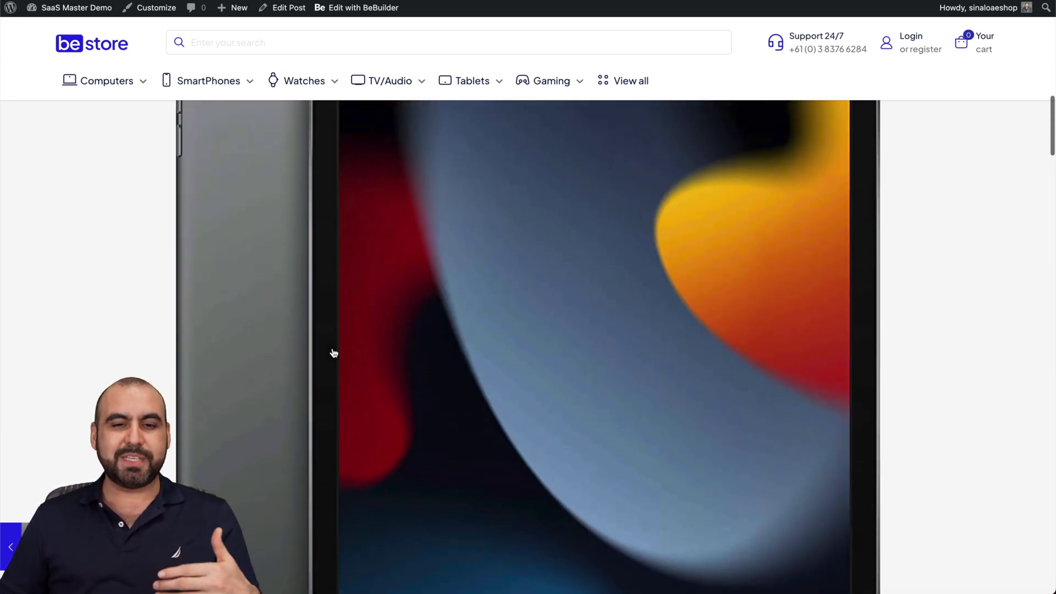
scroll(333, 352, up, 12)
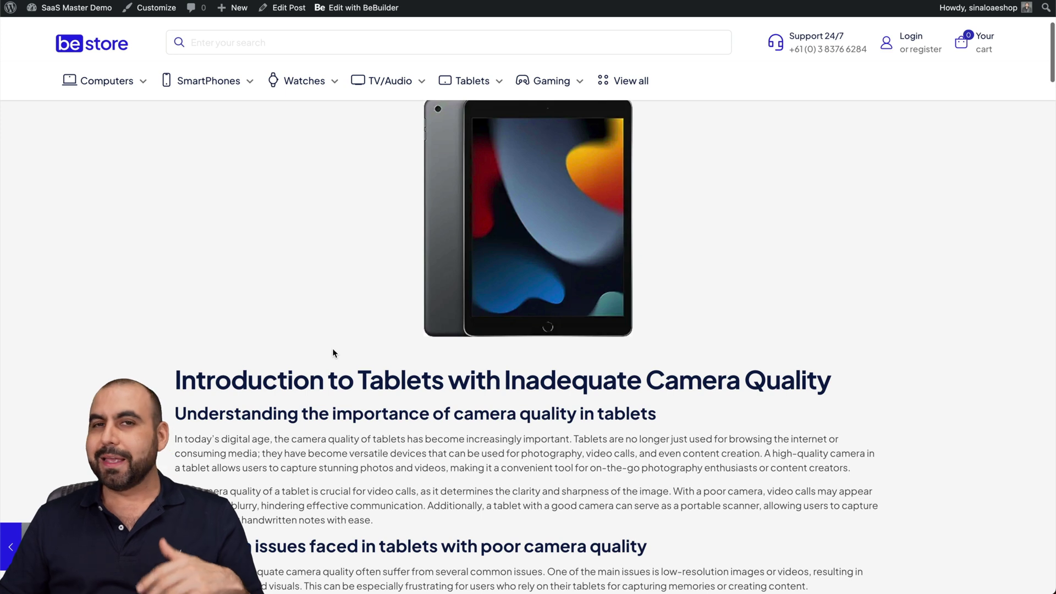